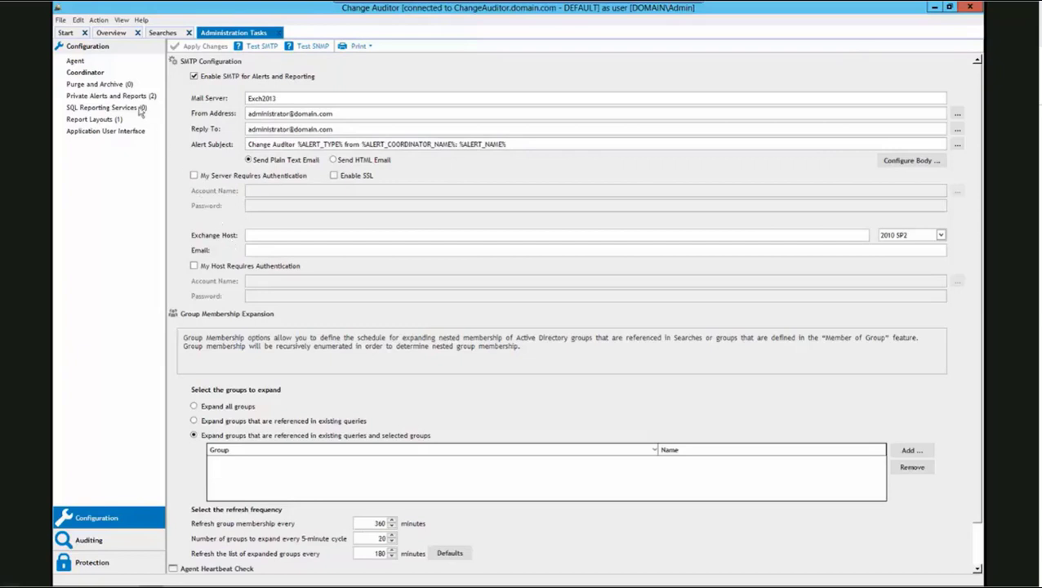
# Step: Review the agent list, comparing the SQL and DC1 agents' configurations
pyautogui.click(72, 62)
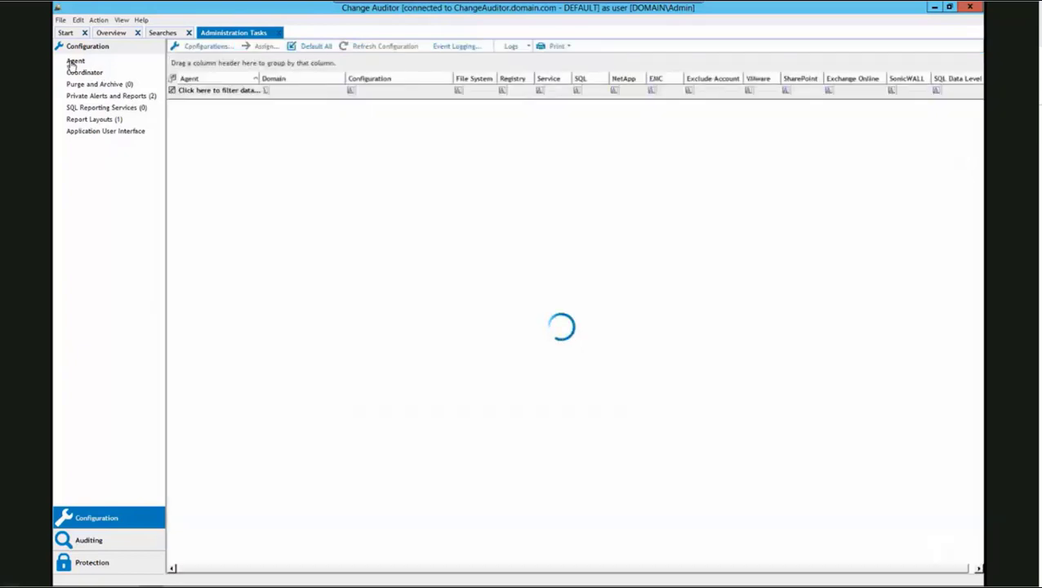
pyautogui.click(188, 119)
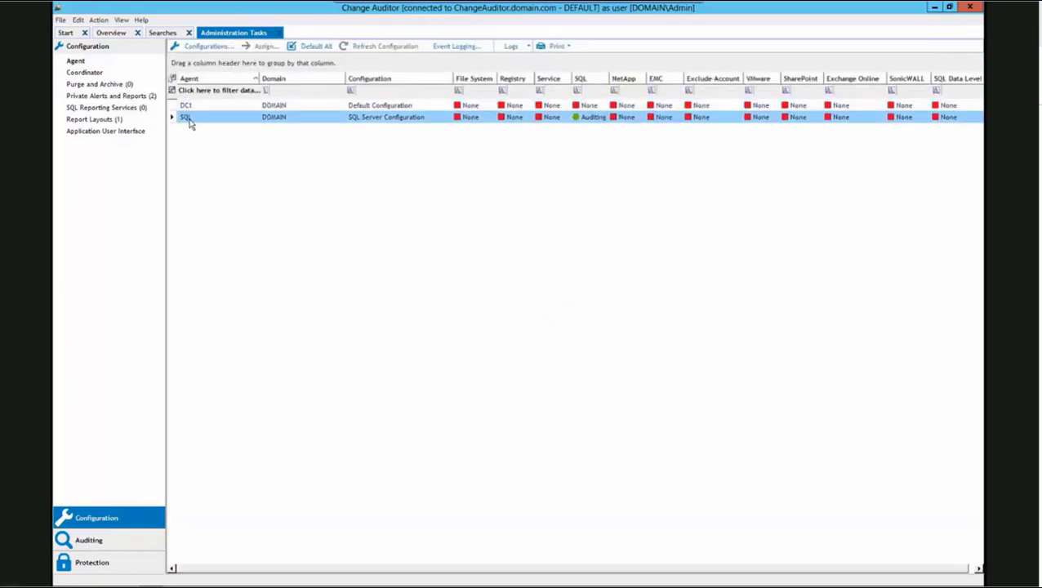
pyautogui.click(357, 109)
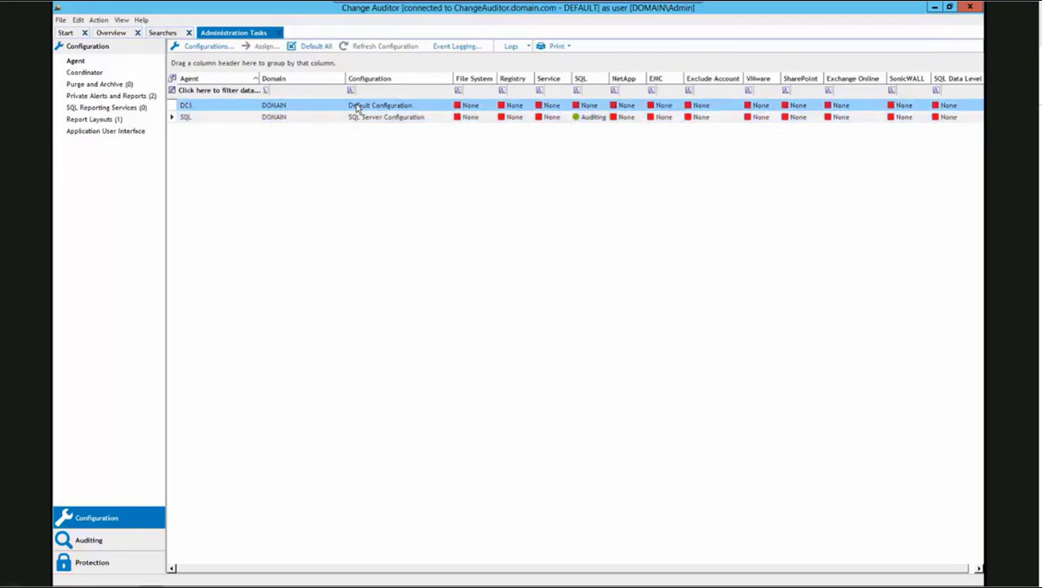
pyautogui.click(576, 119)
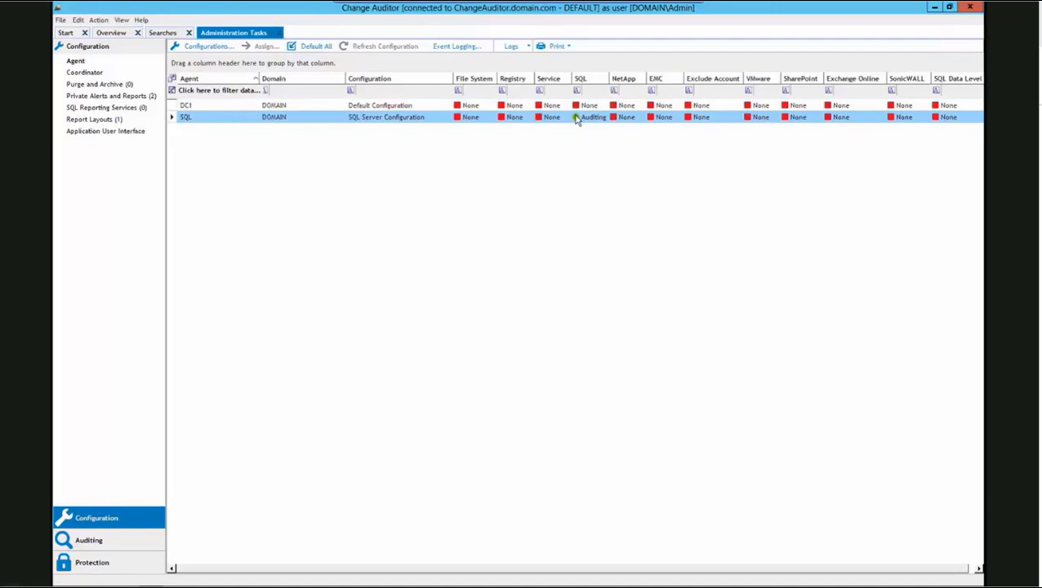
# Step: View the SQL Server and File System auditing templates, including the enabled VLABGATEWAY template
pyautogui.click(89, 541)
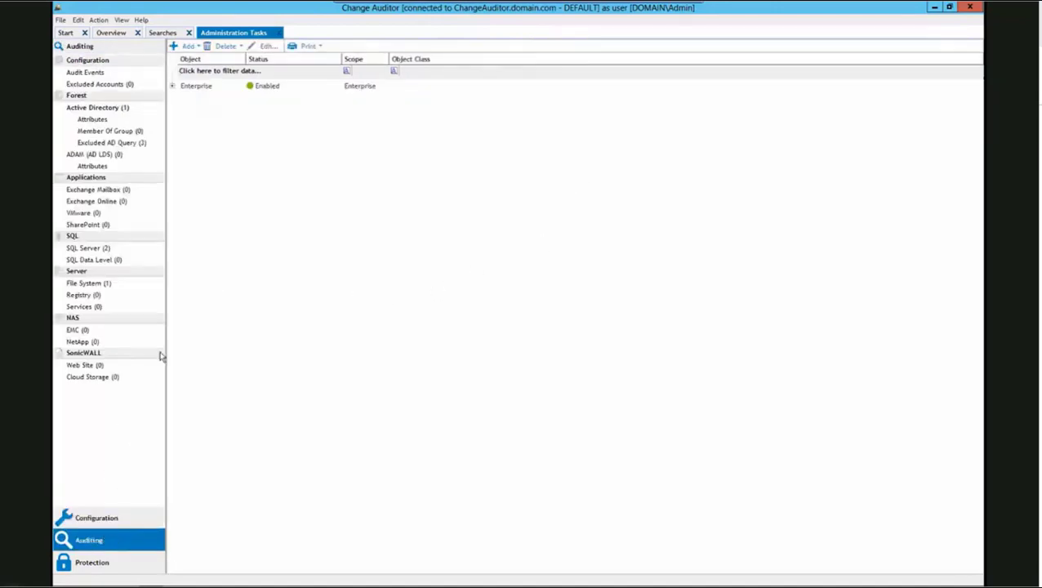
pyautogui.click(89, 248)
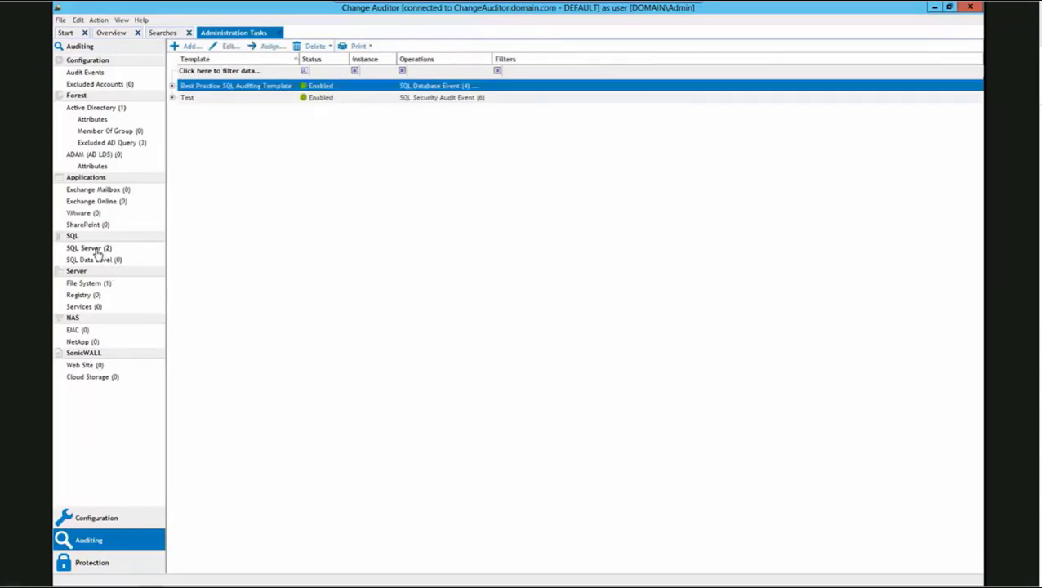
pyautogui.click(91, 283)
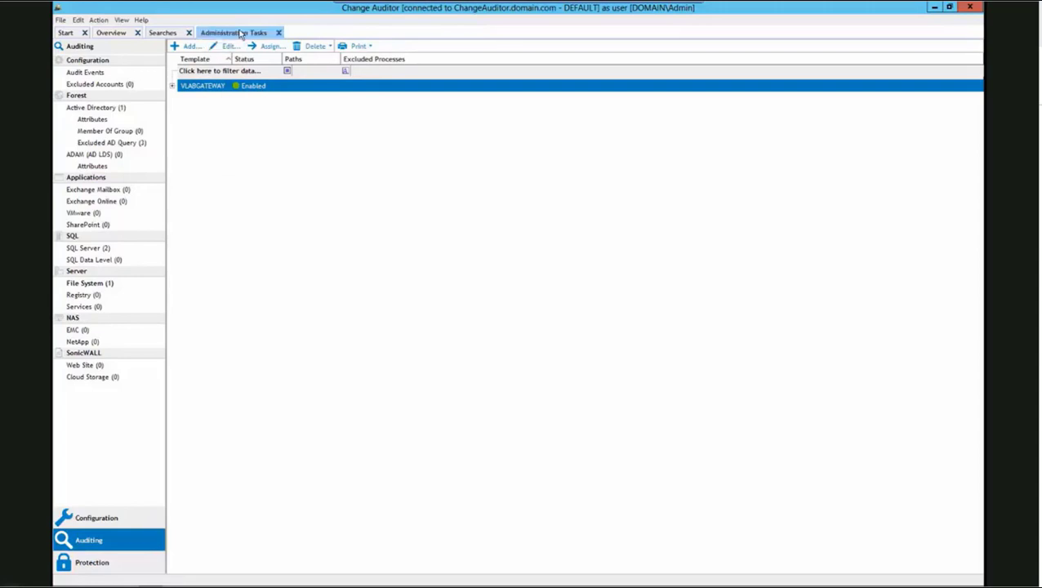
pyautogui.click(98, 20)
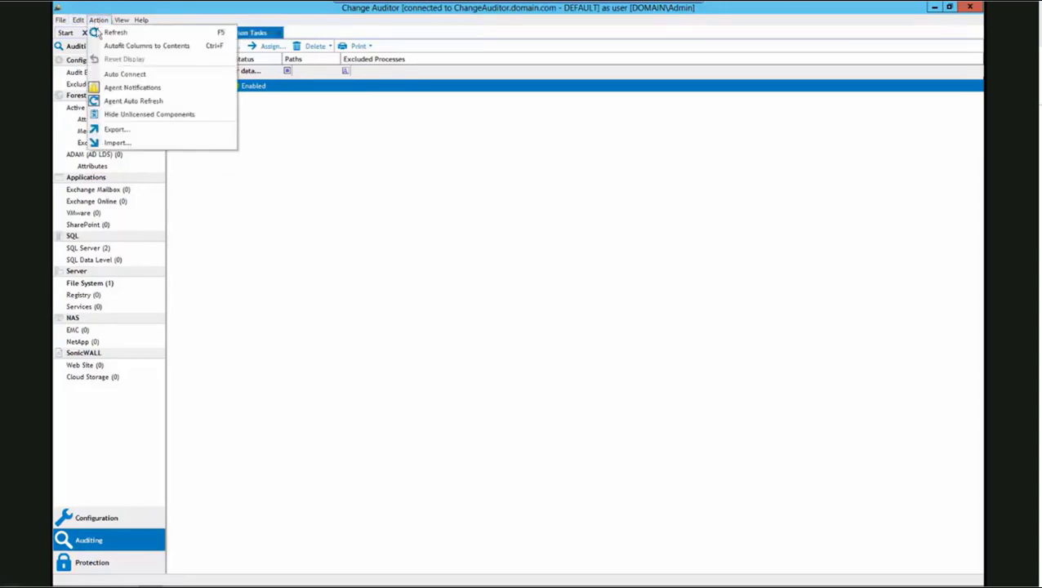
# Step: Export all configuration areas, adding Coordinator and Application User Interface settings
pyautogui.click(112, 129)
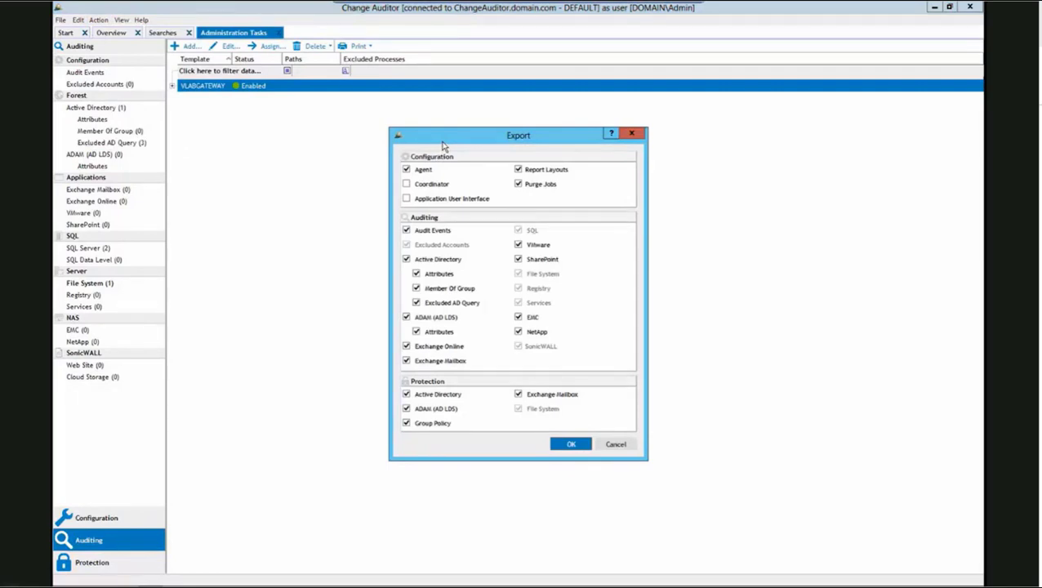
pyautogui.click(406, 185)
pyautogui.moveTo(471, 187)
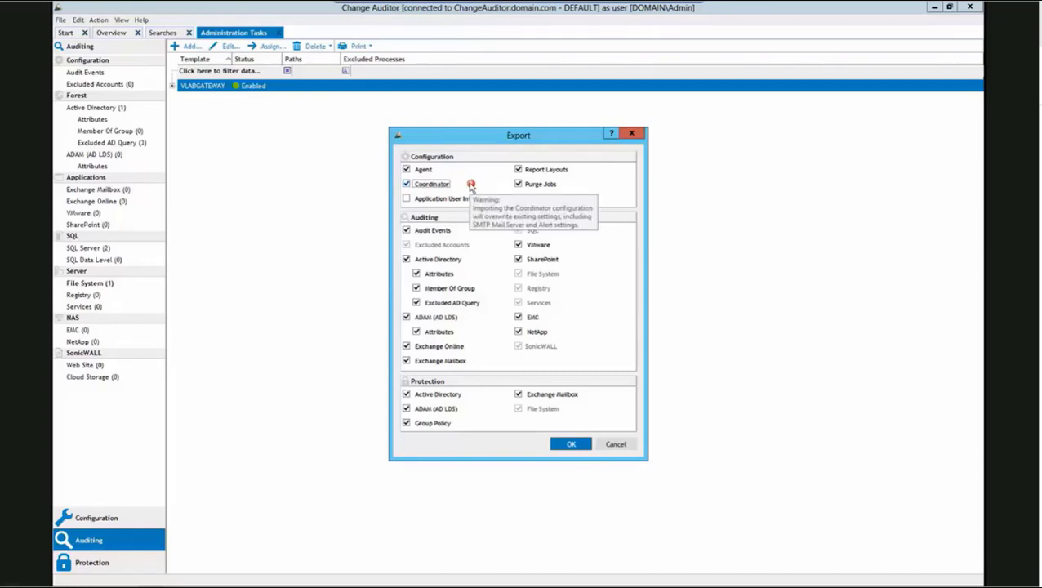
pyautogui.click(405, 200)
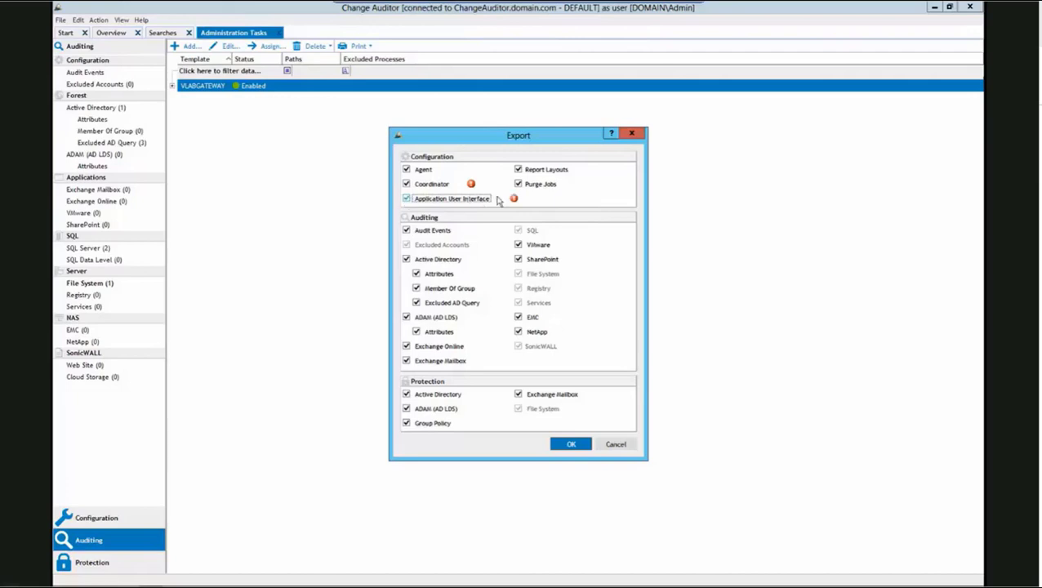
pyautogui.moveTo(515, 200)
pyautogui.click(562, 444)
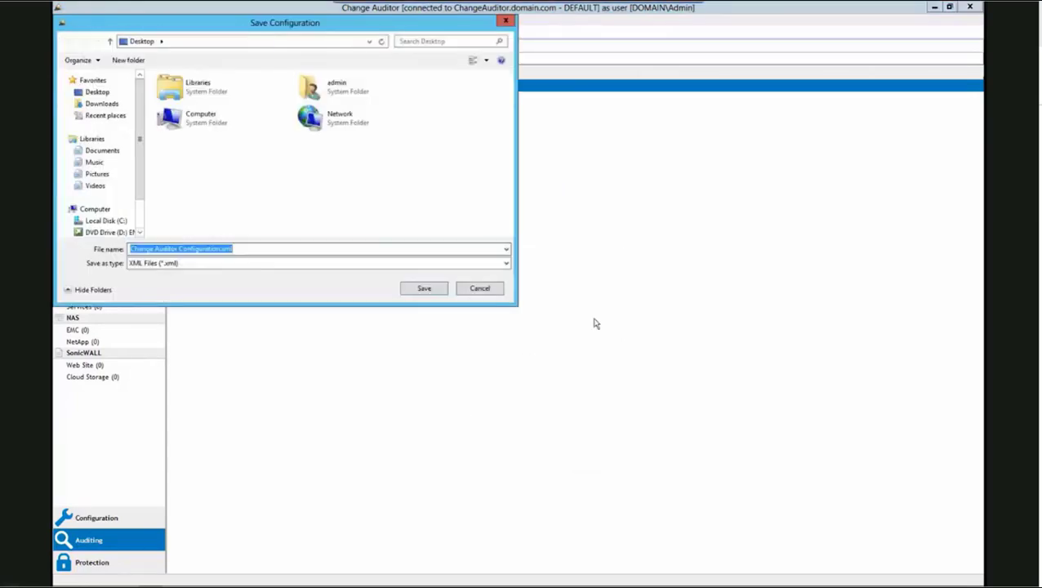
# Step: Save the export to the Desktop as Change Auditor Configuration.xml
pyautogui.moveTo(410, 26); pyautogui.dragTo(541, 64)
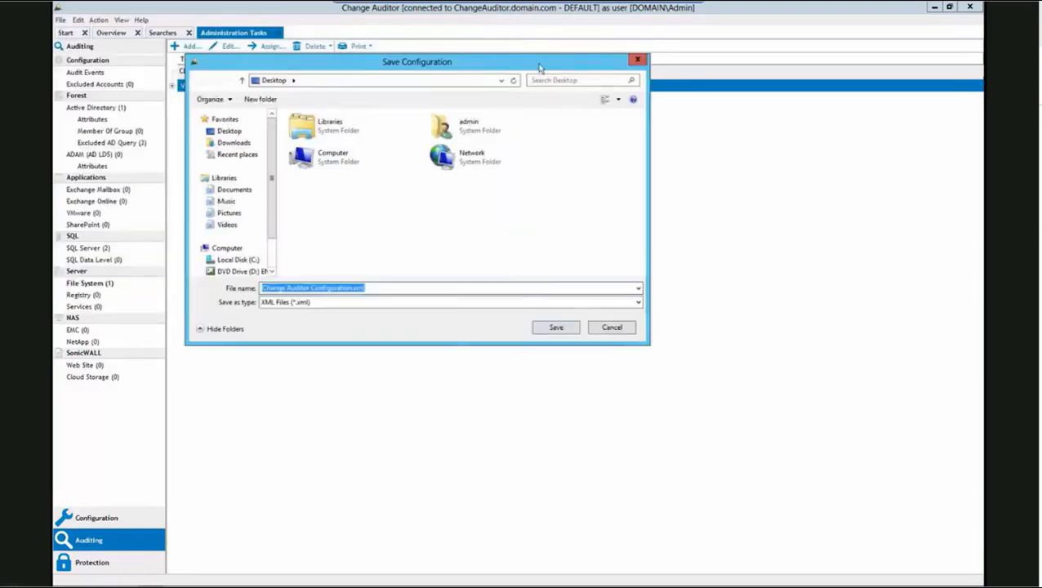
pyautogui.click(245, 260)
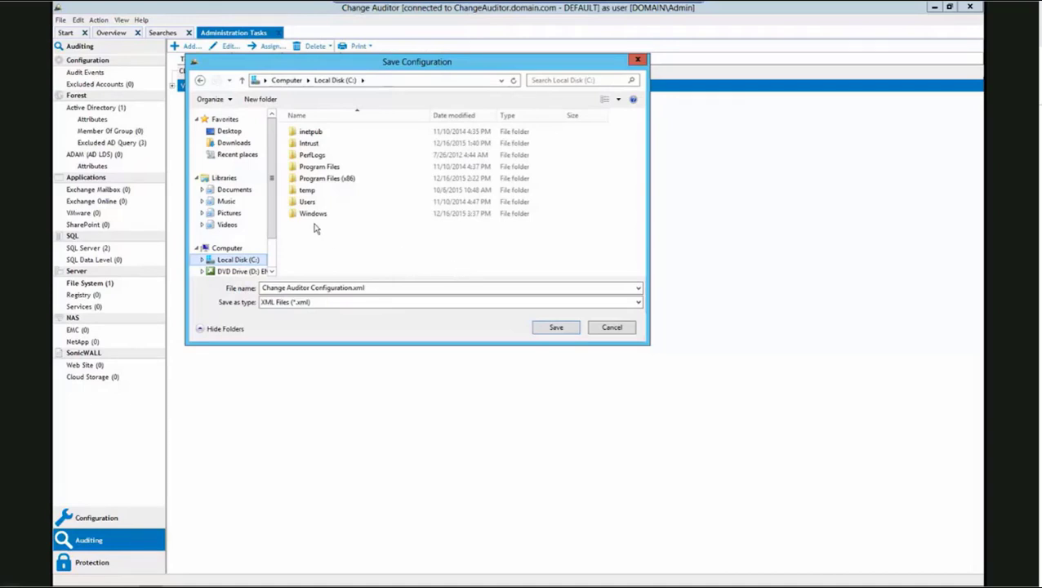
pyautogui.click(231, 131)
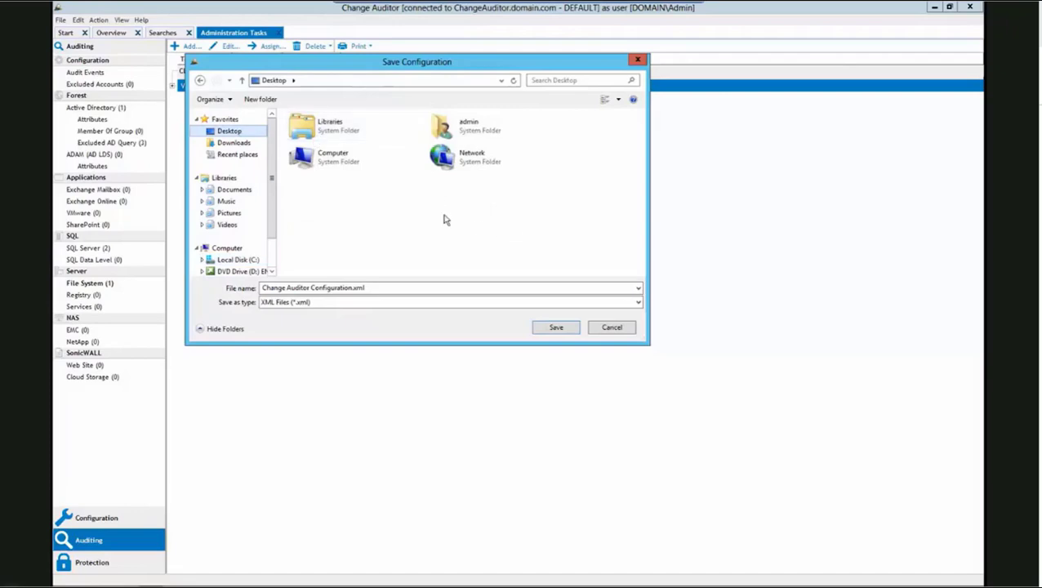
pyautogui.click(556, 328)
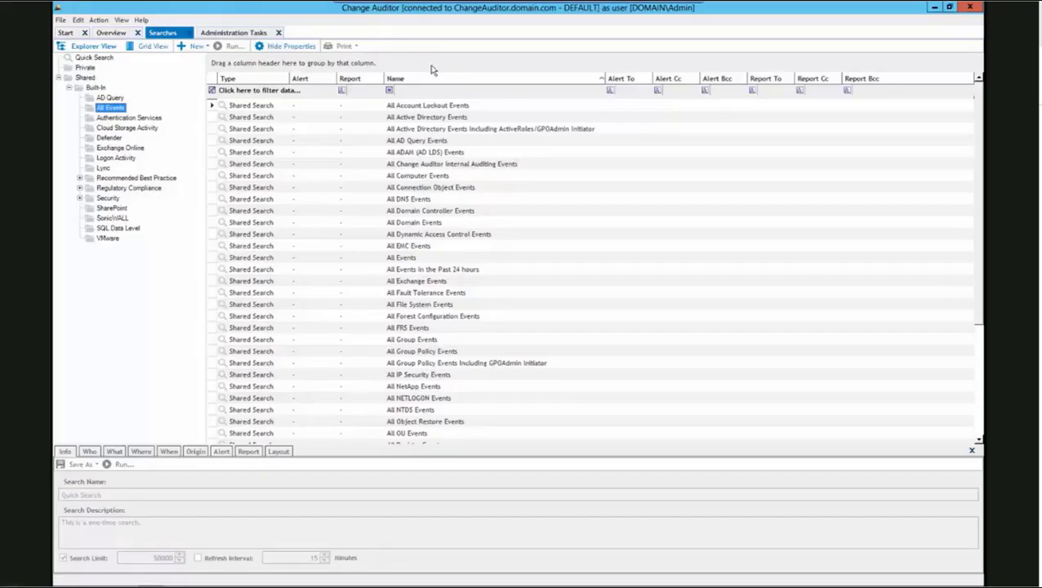
# Step: Select the private User Account Locked alert and inspect its Event Class criteria
pyautogui.click(84, 67)
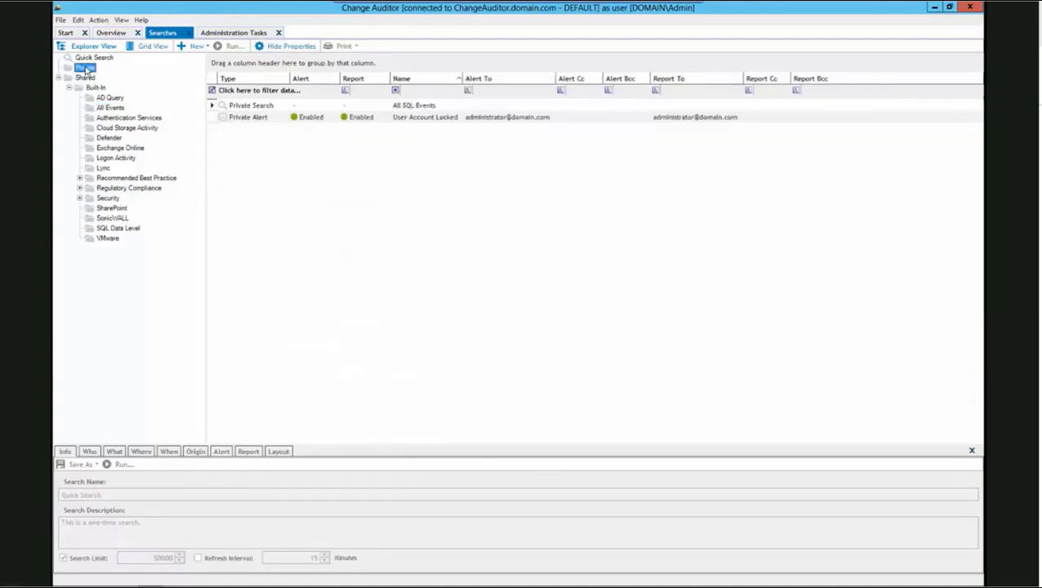
pyautogui.click(233, 118)
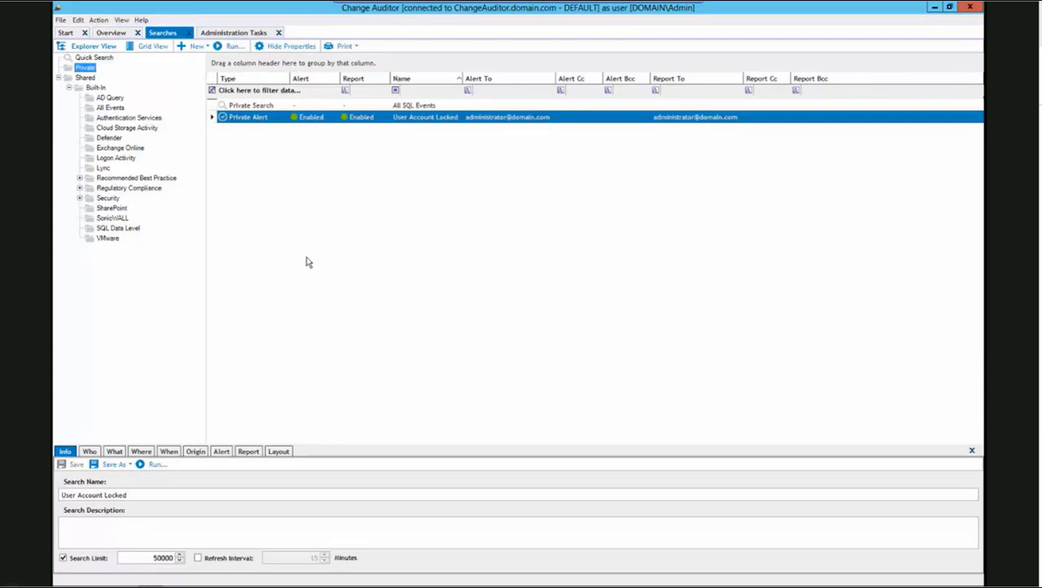
pyautogui.click(115, 451)
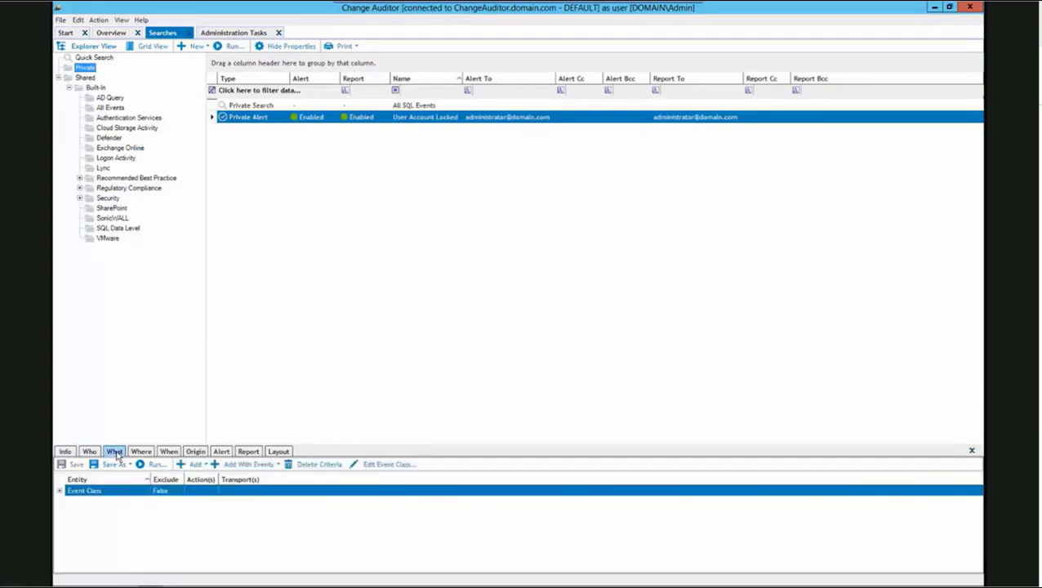
pyautogui.click(59, 491)
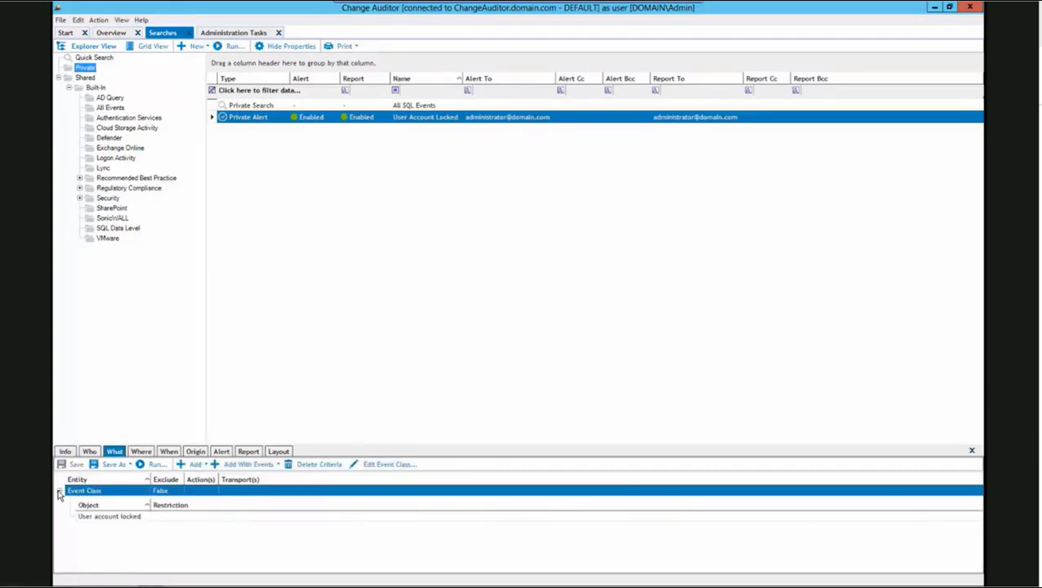
# Step: Check the alert's email settings without changes, then its weekly Friday report settings
pyautogui.click(221, 452)
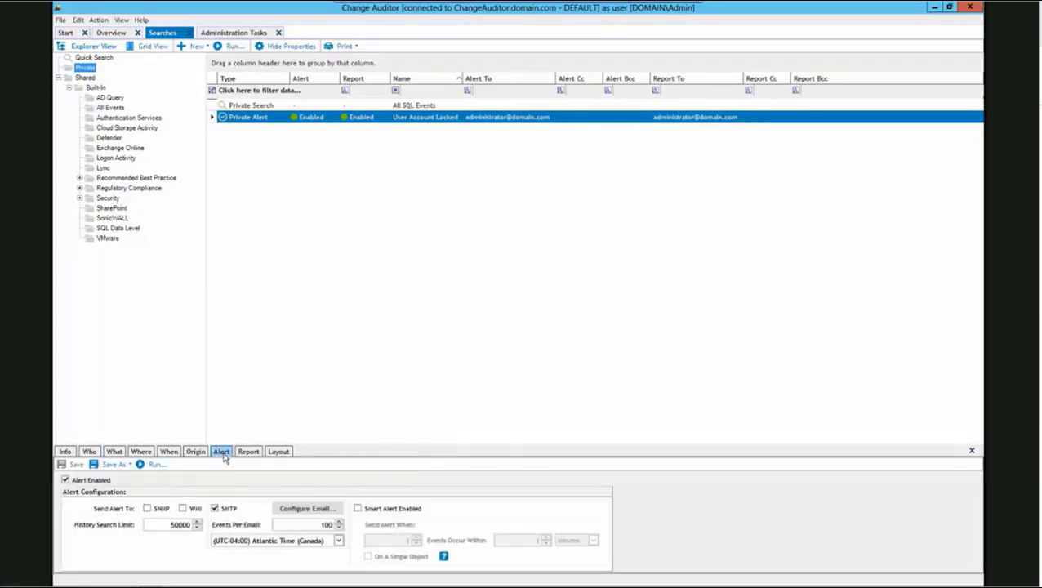
pyautogui.click(297, 507)
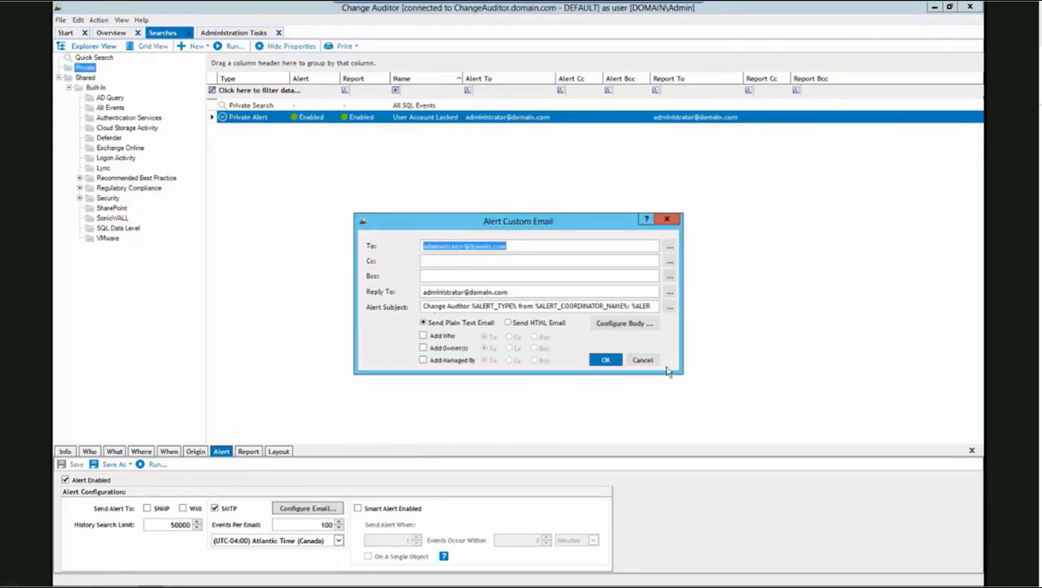
pyautogui.click(643, 360)
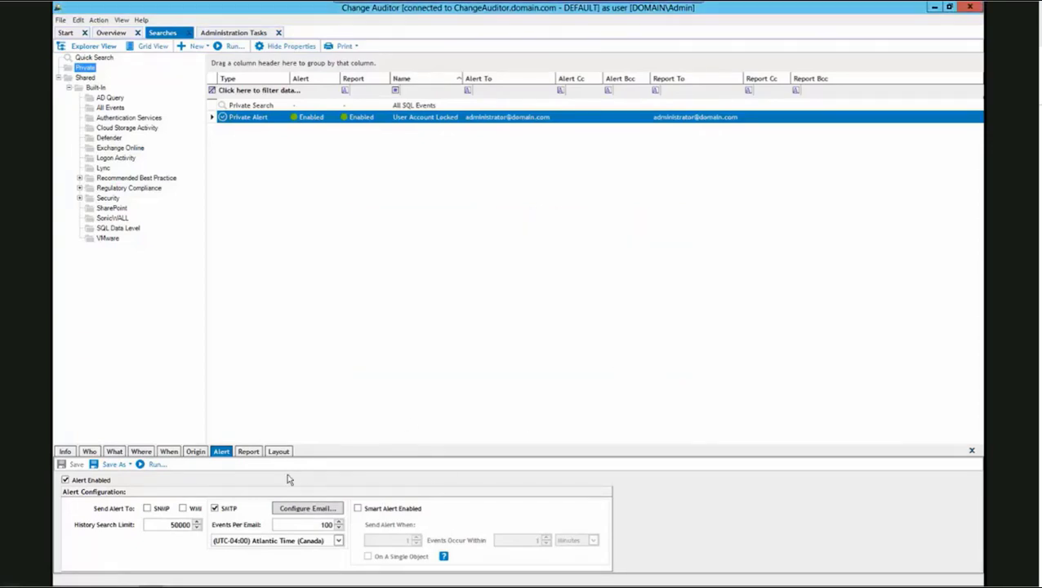
pyautogui.click(249, 453)
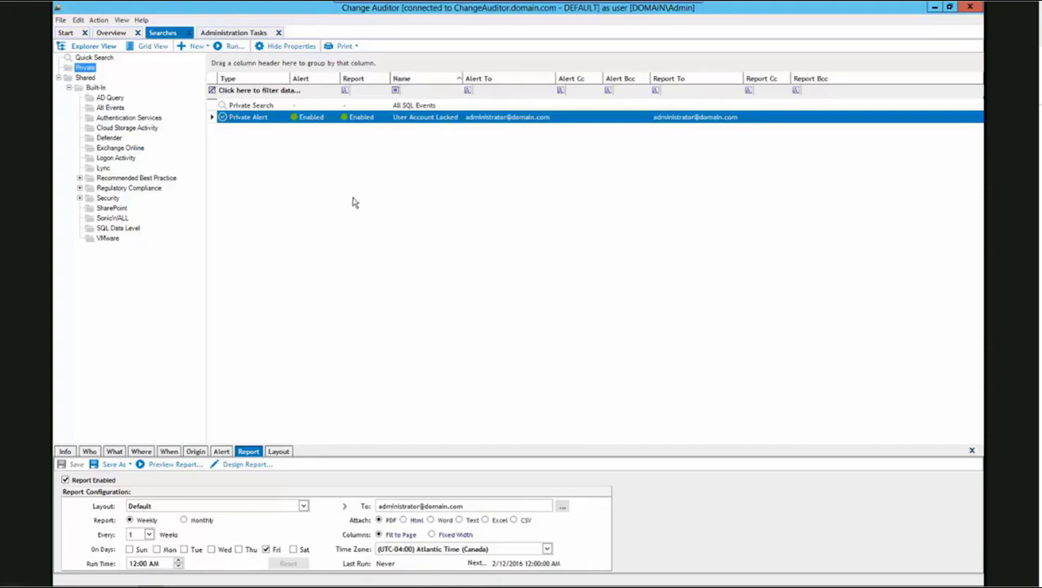
# Step: Export the User Account Locked alert to the Desktop and acknowledge the success message
pyautogui.rightClick(90, 73)
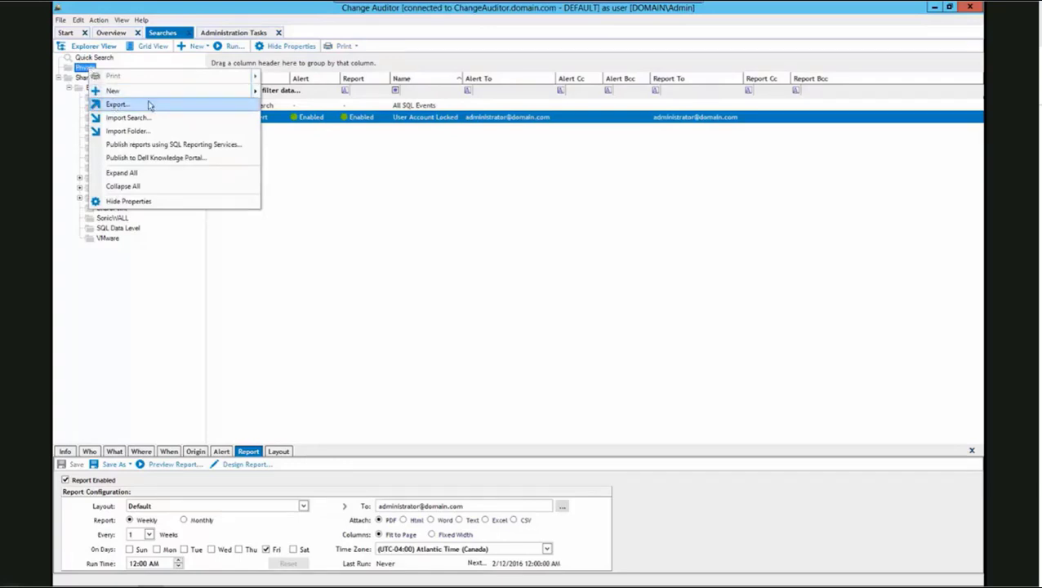
pyautogui.click(316, 155)
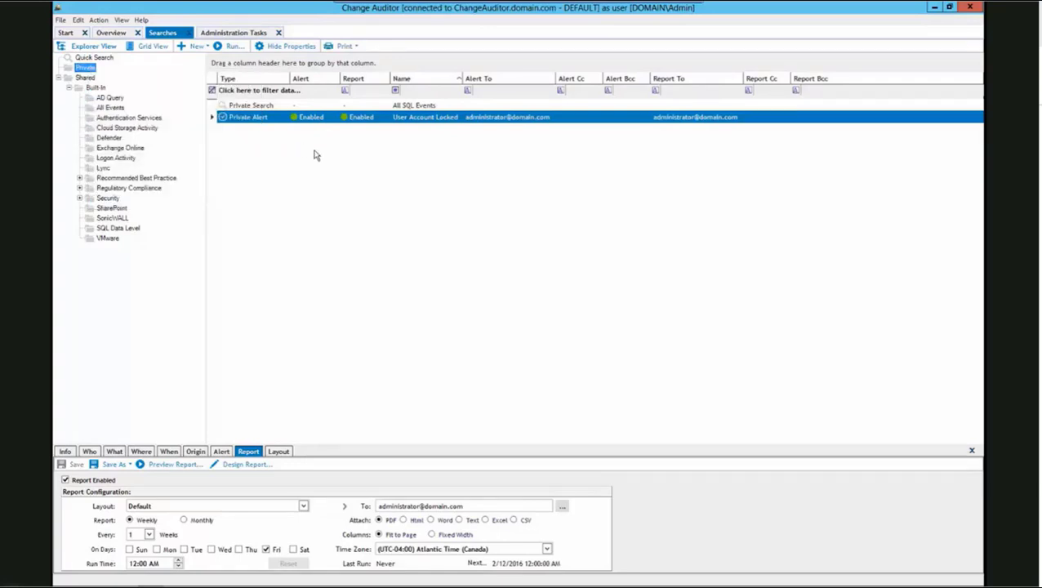
pyautogui.rightClick(251, 119)
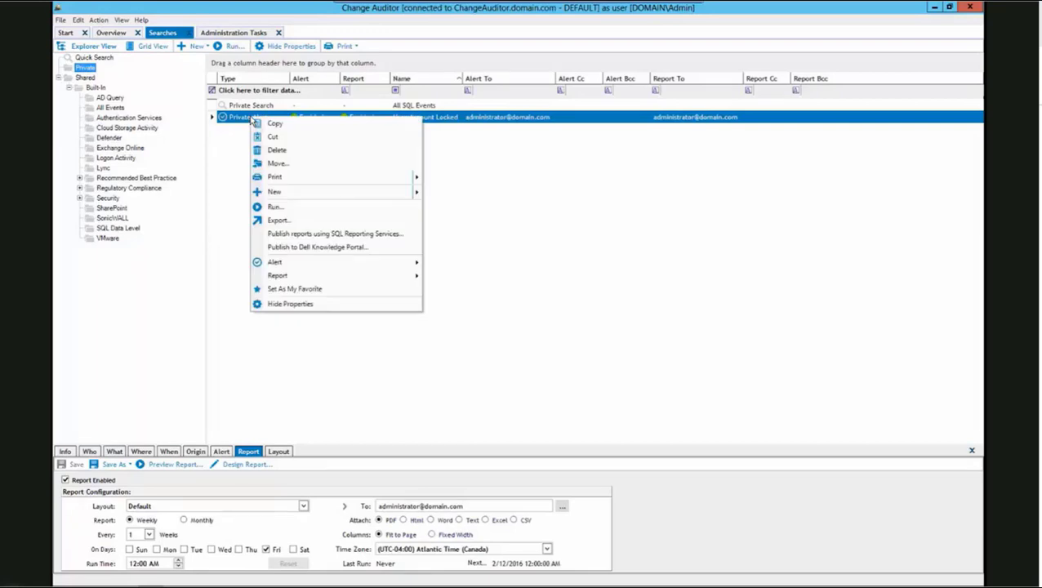
pyautogui.click(275, 221)
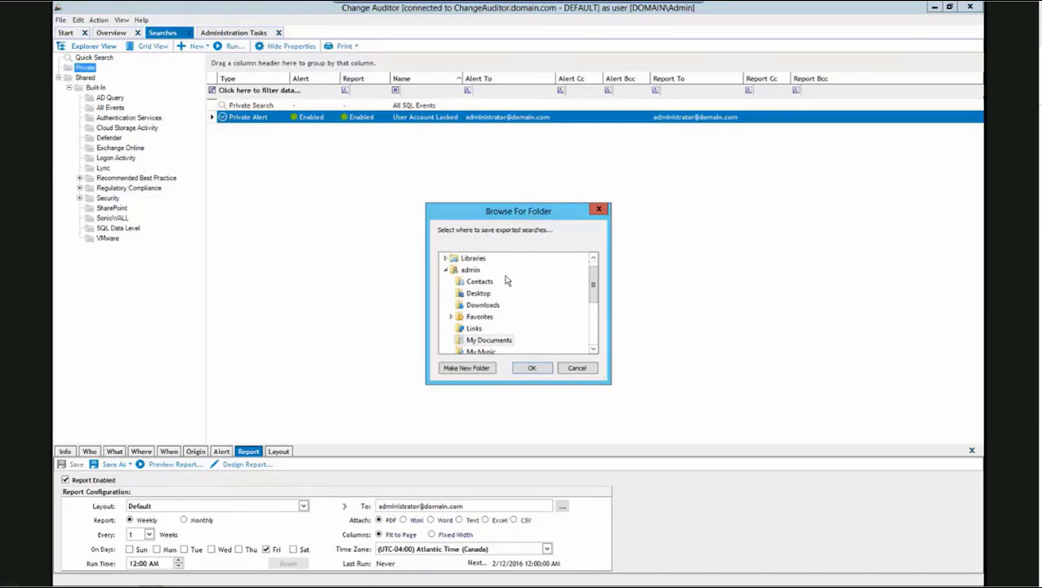
pyautogui.click(477, 293)
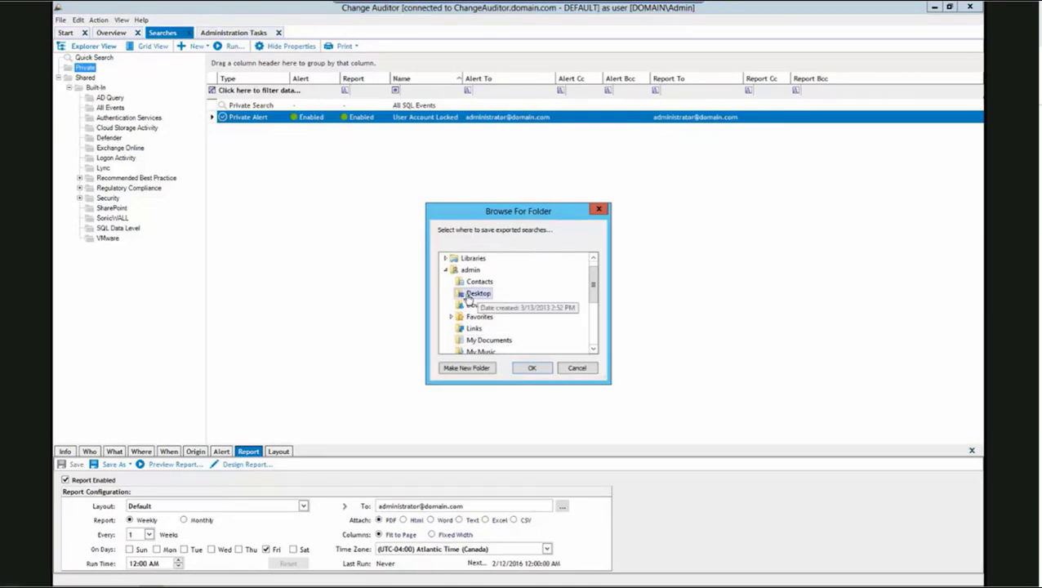
pyautogui.click(537, 369)
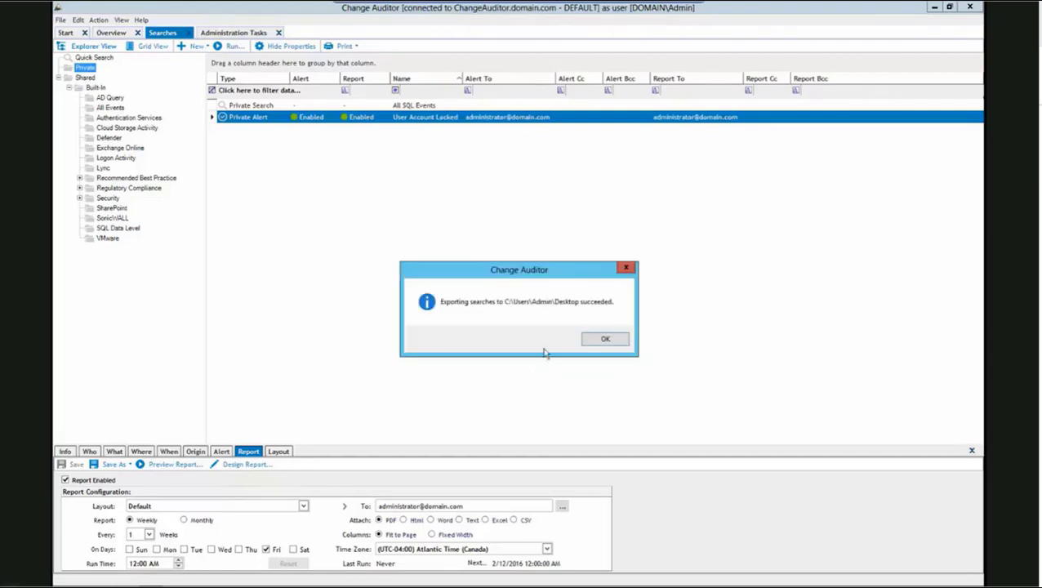
pyautogui.click(603, 340)
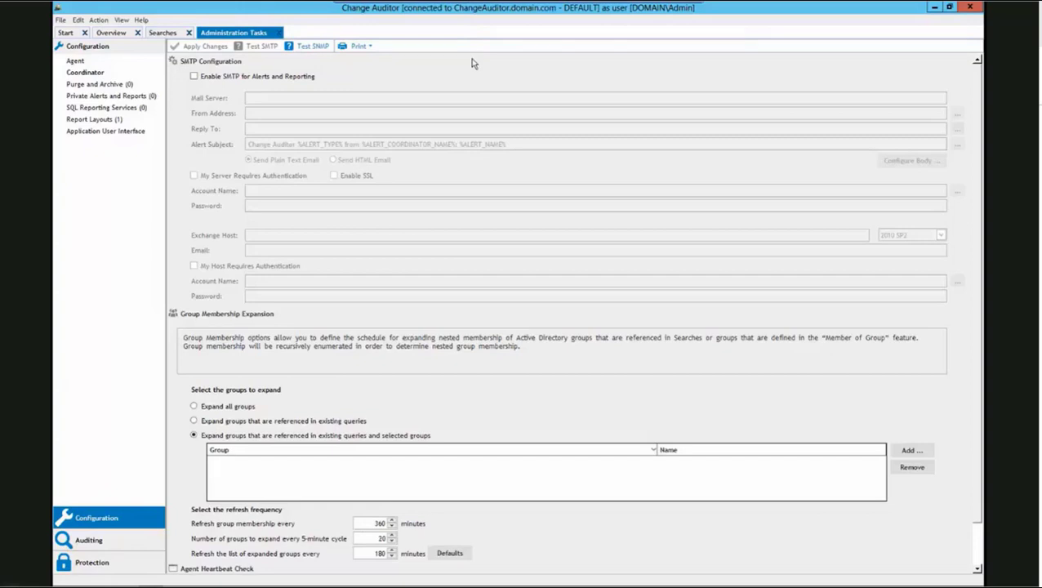
# Step: Review the agents, SQL Server auditing templates and Coordinator settings showing SMTP disabled
pyautogui.click(75, 62)
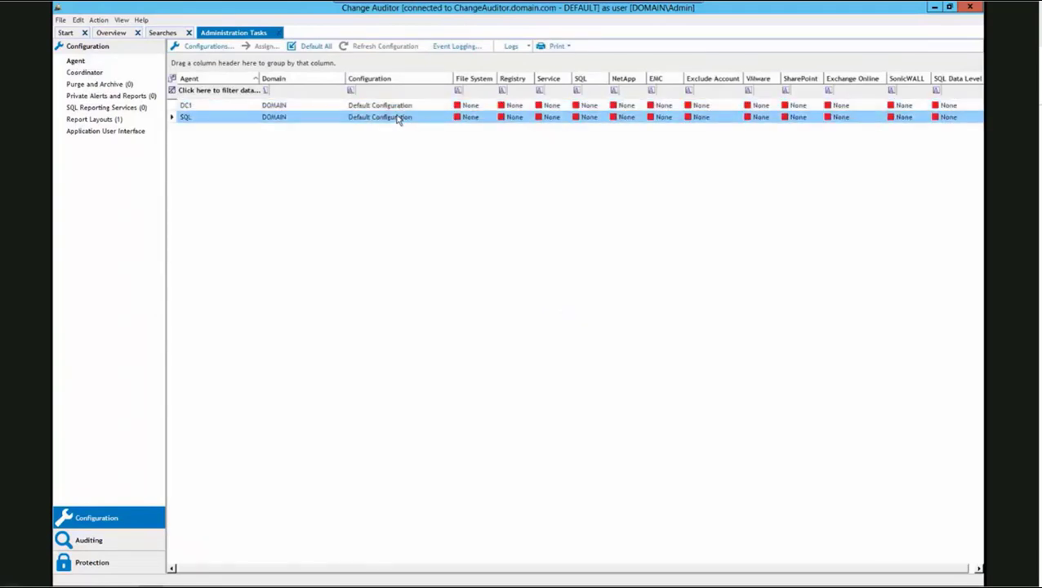
pyautogui.click(109, 542)
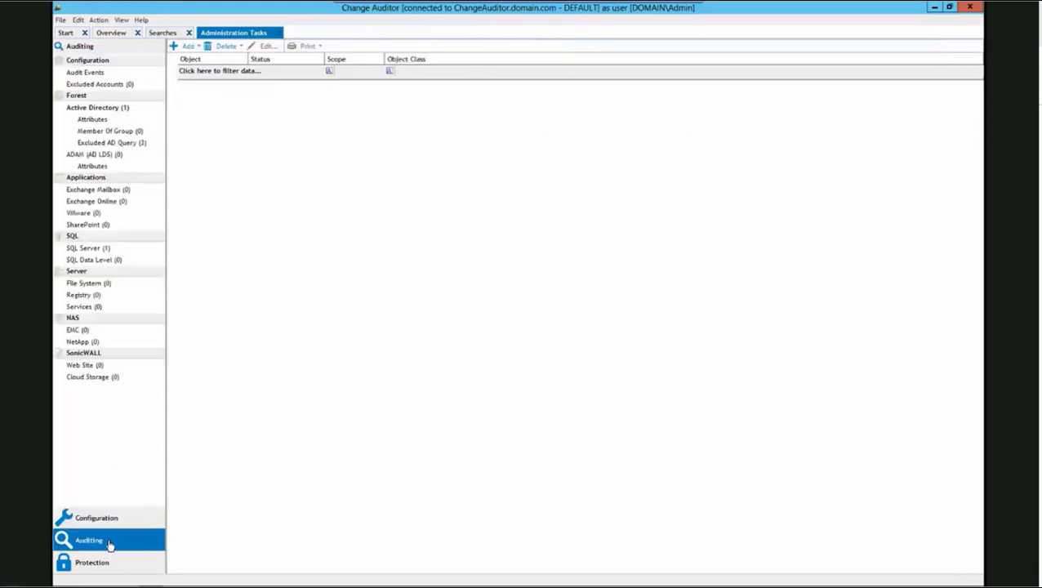
pyautogui.click(98, 251)
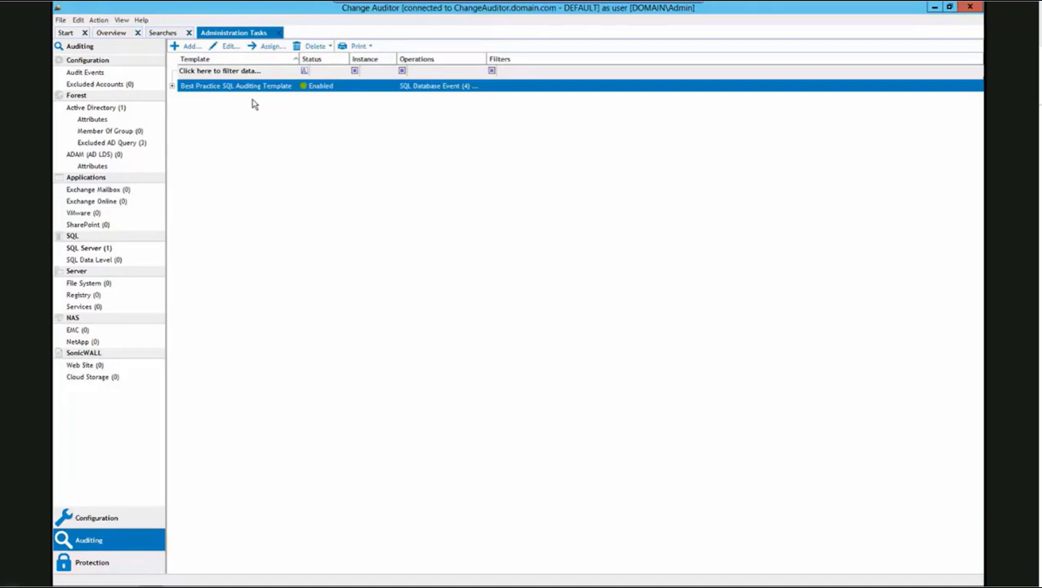
pyautogui.click(93, 520)
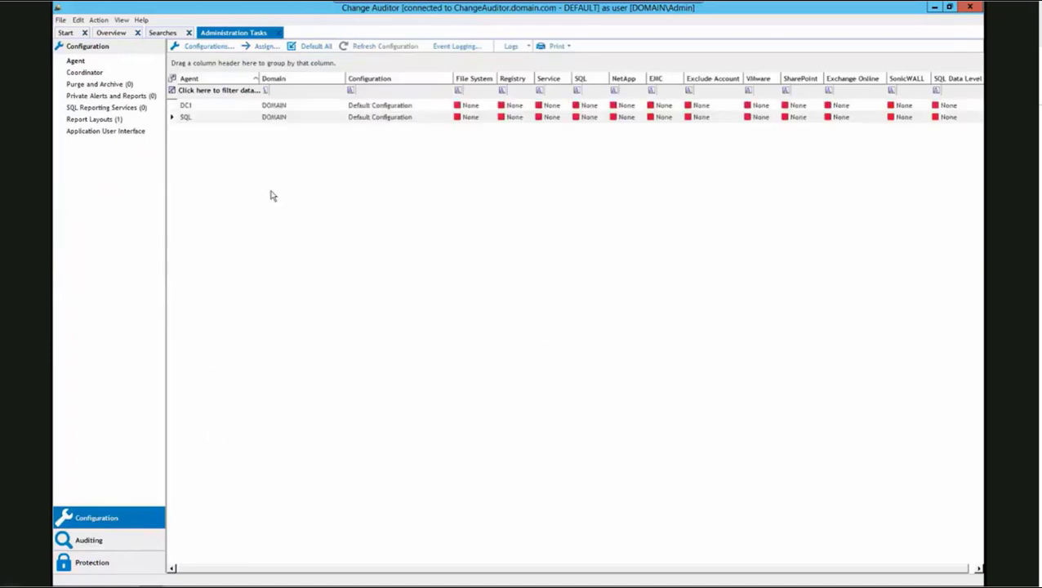
pyautogui.click(86, 74)
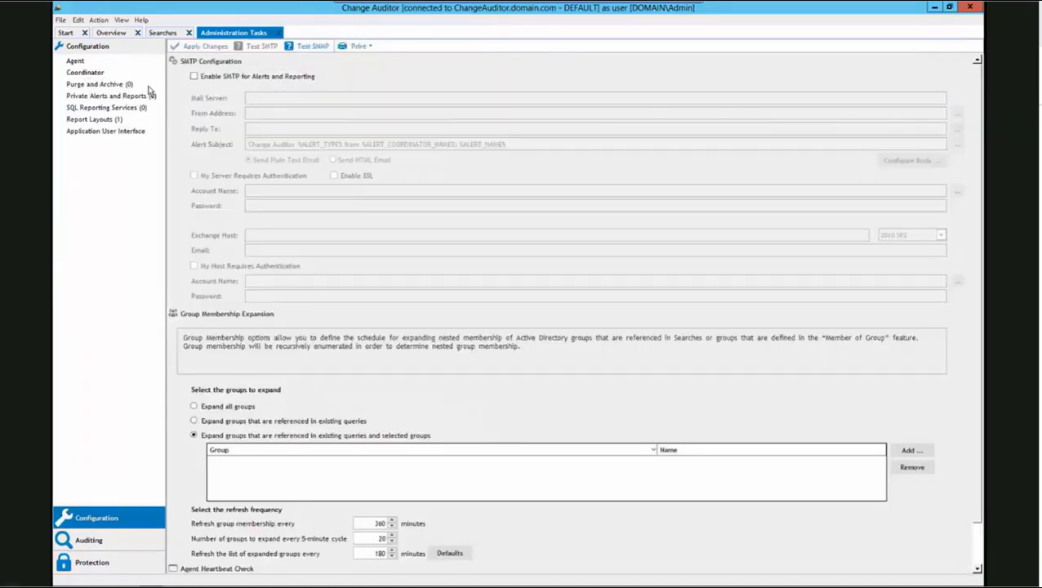
pyautogui.click(97, 19)
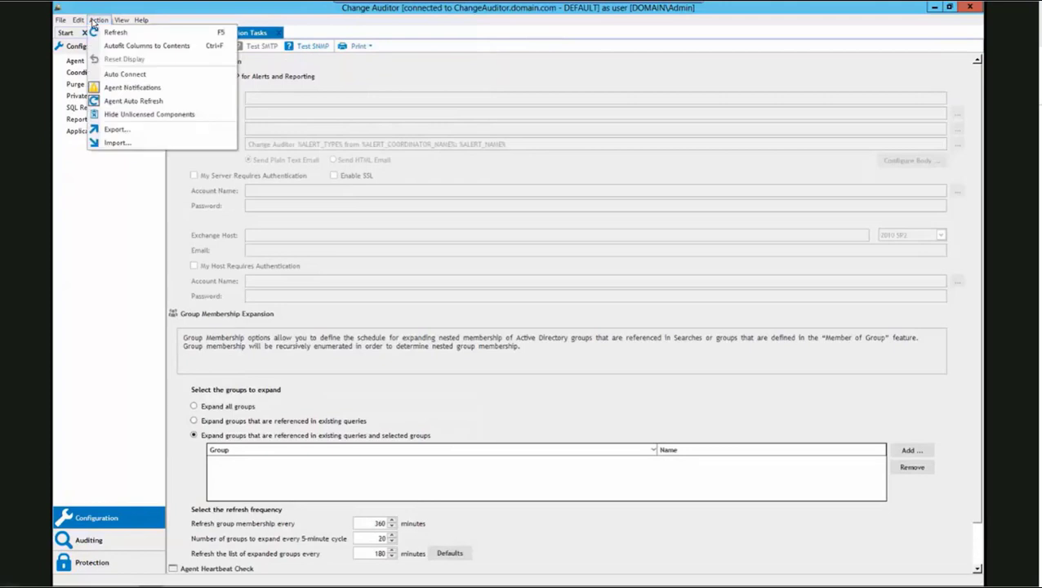
# Step: Import Change Auditor Configuration.xml with Coordinator and Application User Interface settings included
pyautogui.click(115, 142)
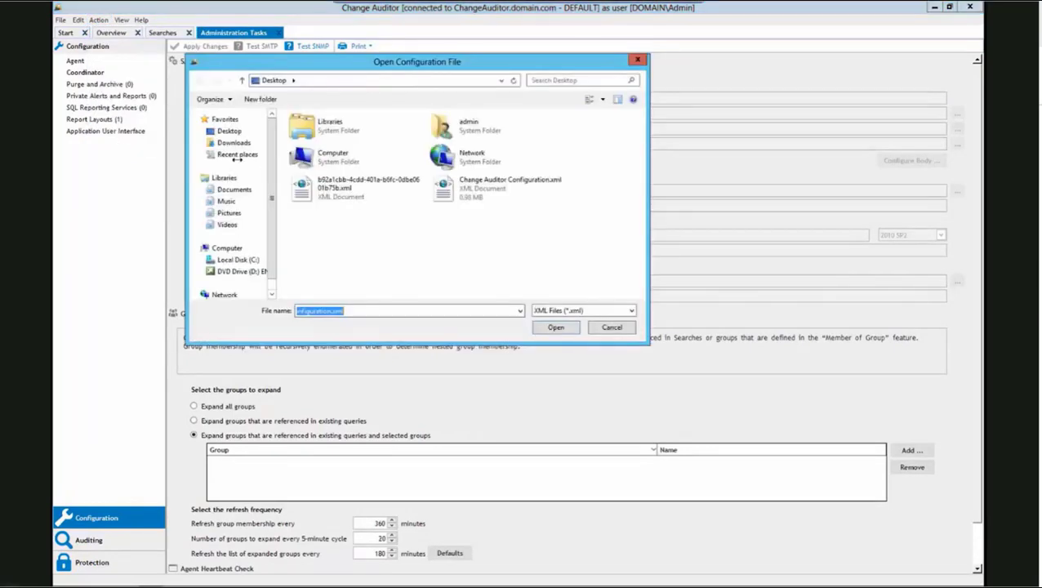
pyautogui.click(502, 187)
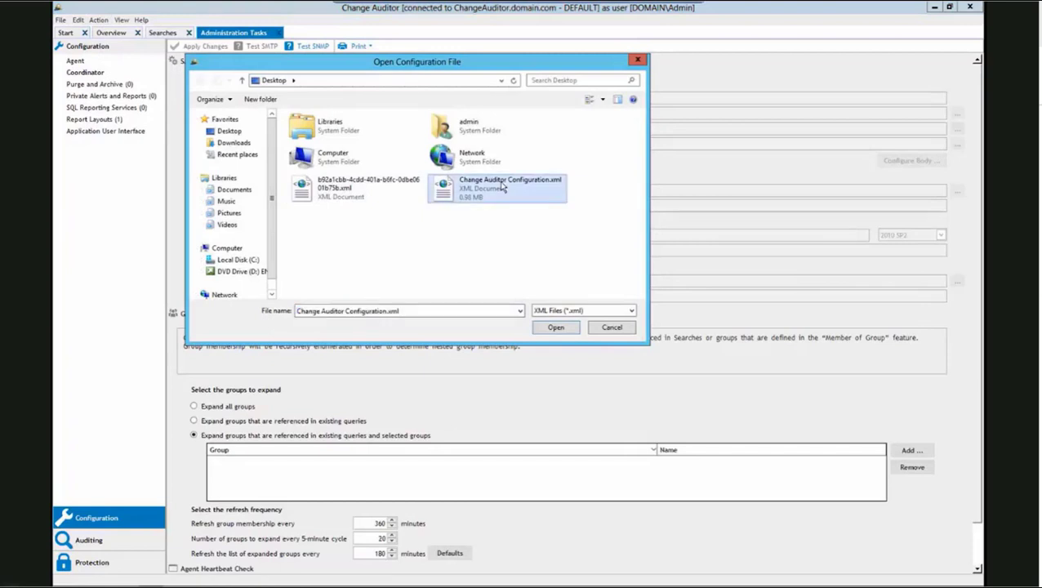
pyautogui.click(555, 327)
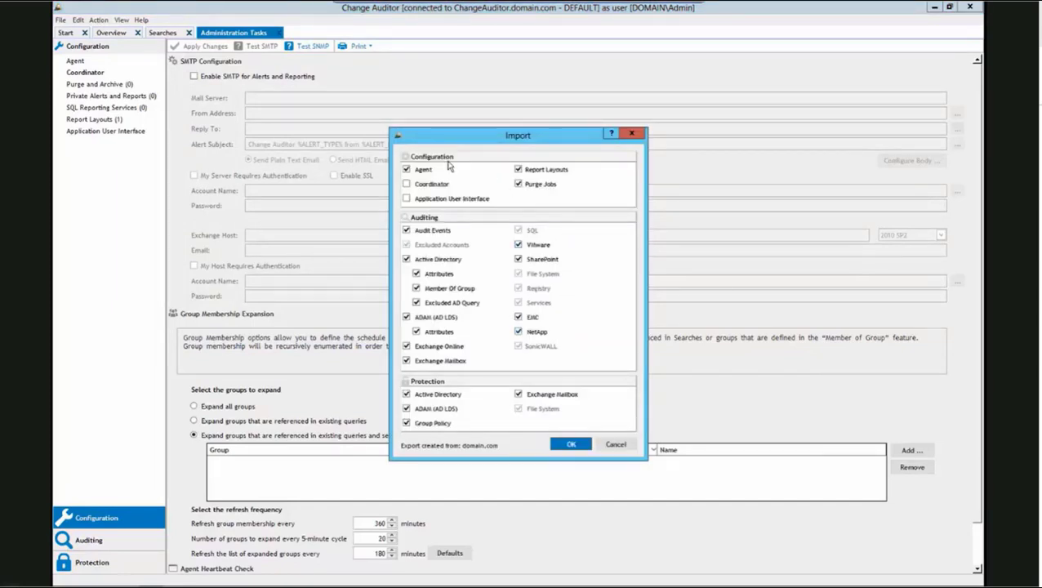
pyautogui.click(408, 185)
pyautogui.moveTo(471, 187)
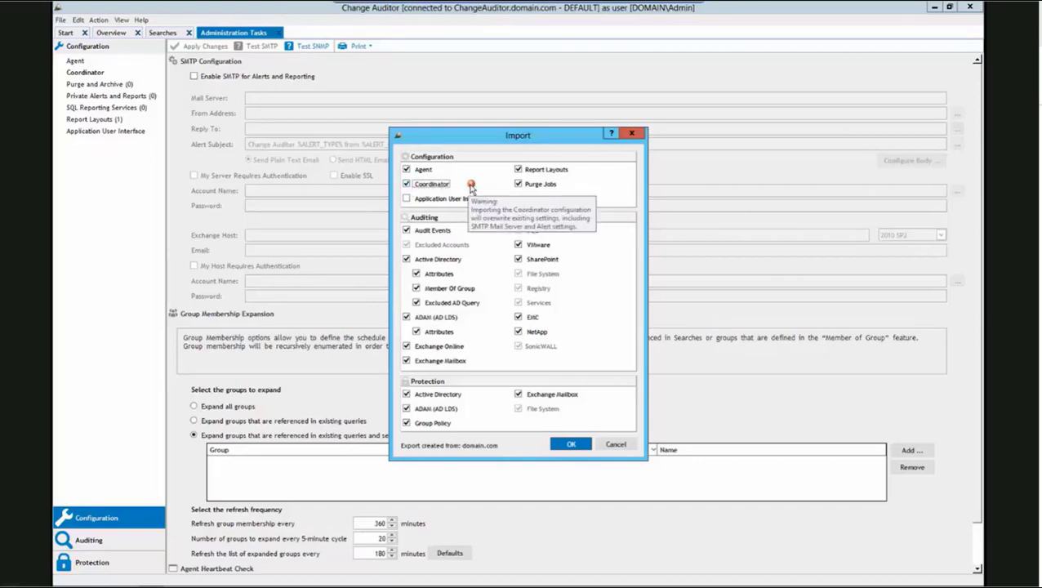
pyautogui.click(407, 199)
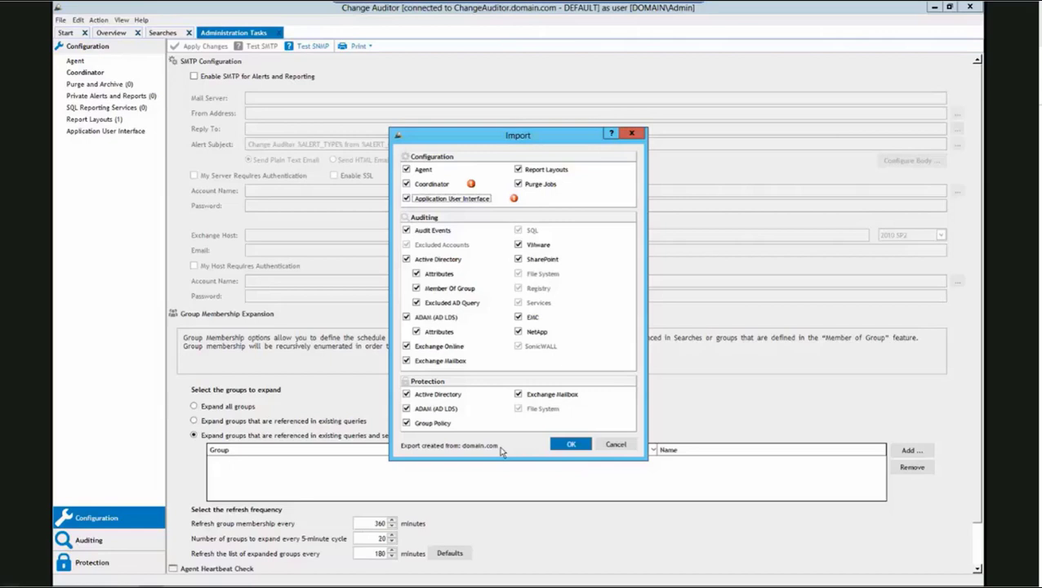
pyautogui.click(564, 446)
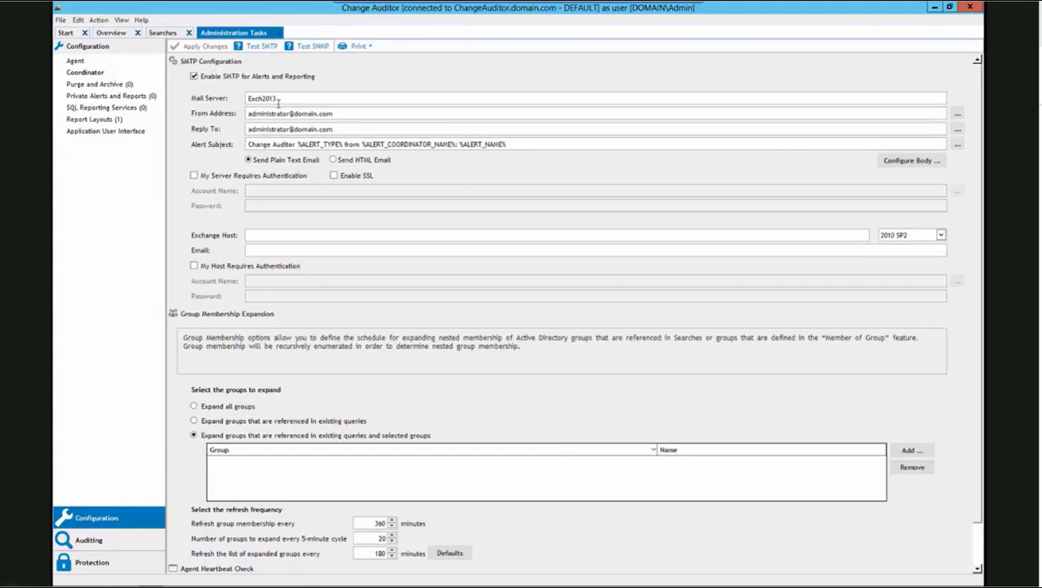
# Step: Verify the SQL agent's imported SQL Server Configuration and the imported File System template
pyautogui.click(74, 61)
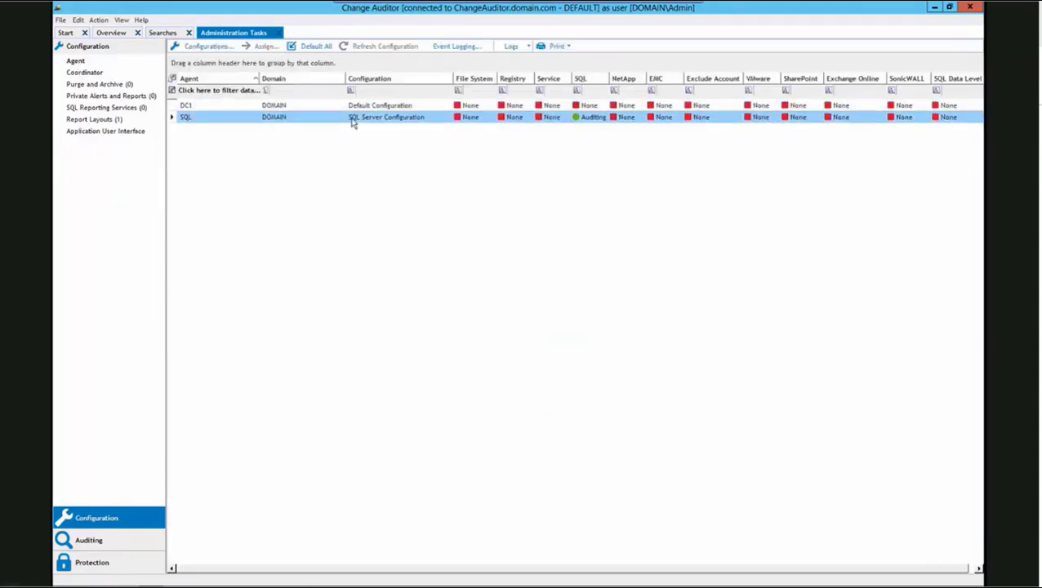
pyautogui.click(595, 120)
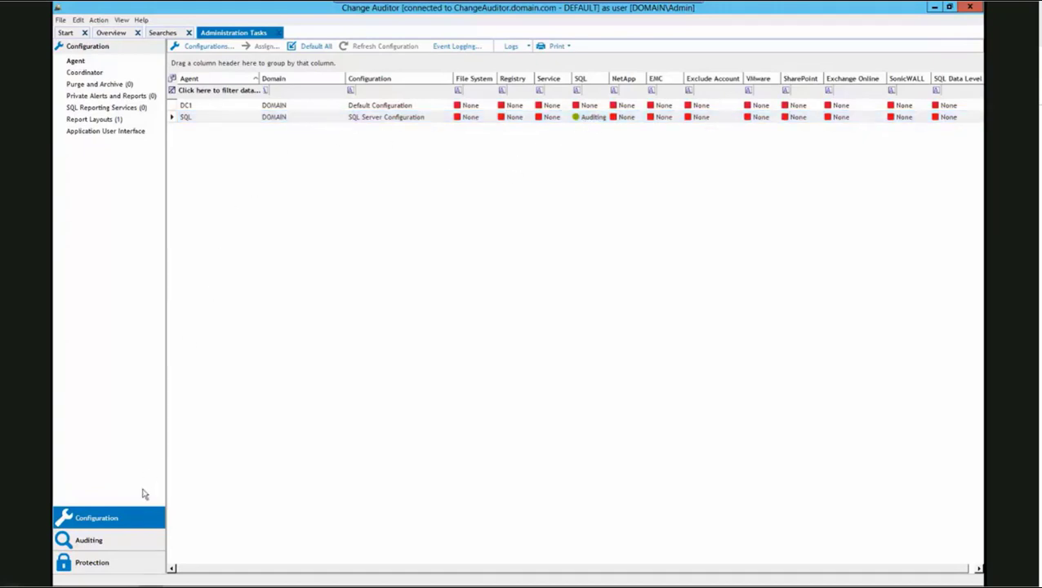
pyautogui.click(126, 542)
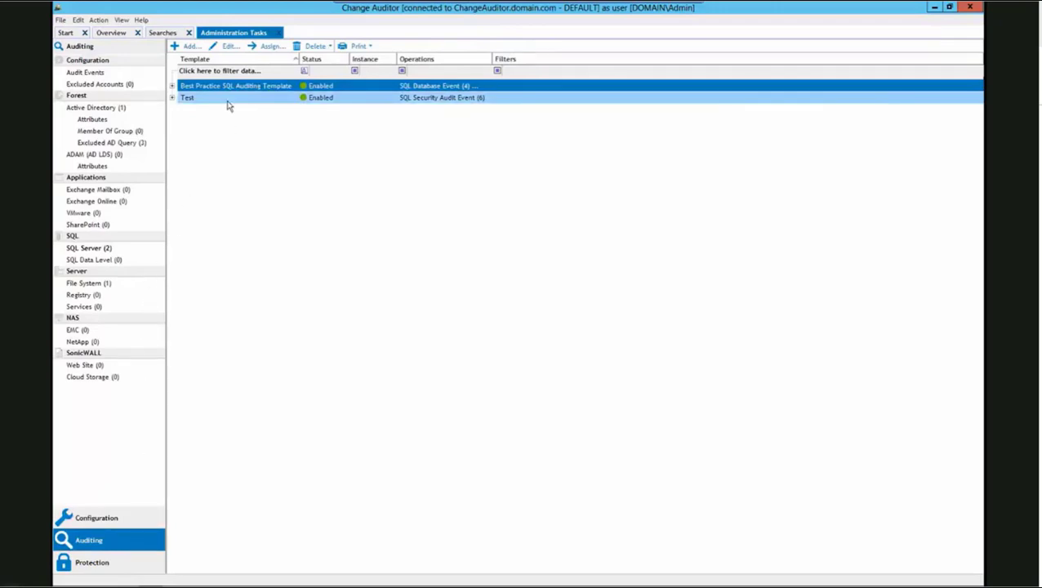
pyautogui.click(100, 284)
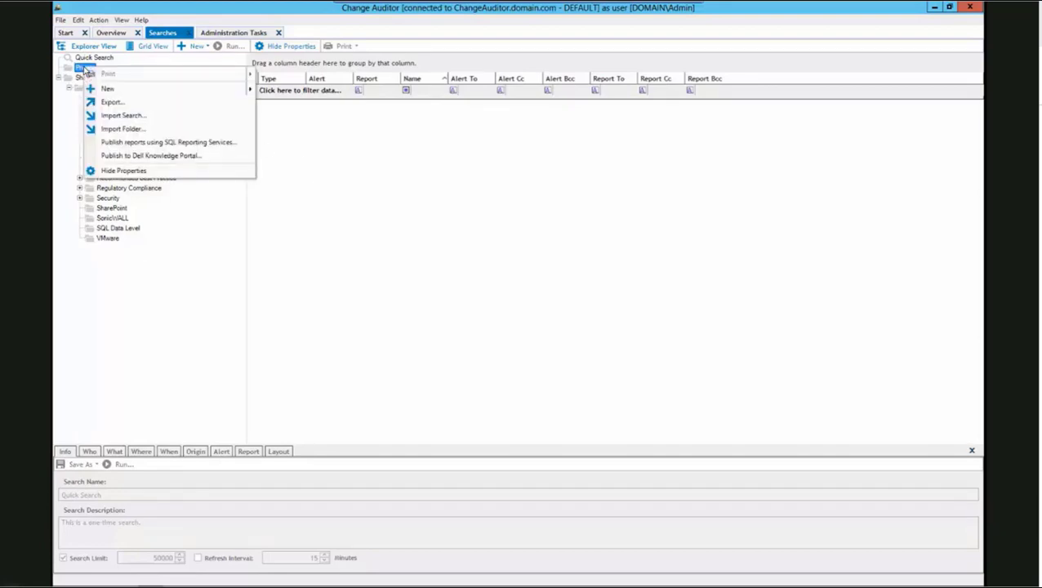
# Step: Import the exported User Account Locked alert XML file into the Private folder
pyautogui.click(111, 115)
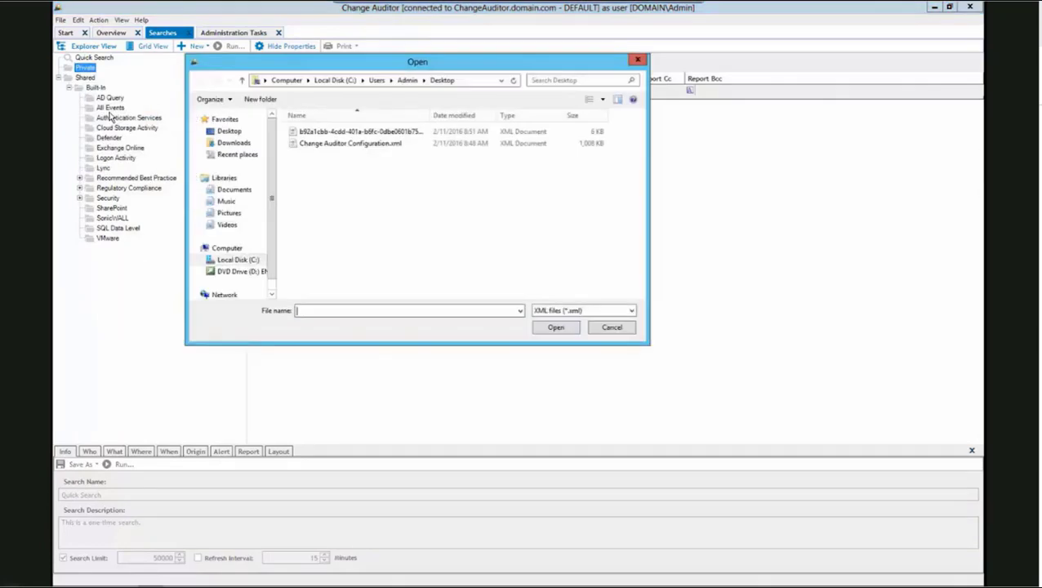
pyautogui.click(341, 132)
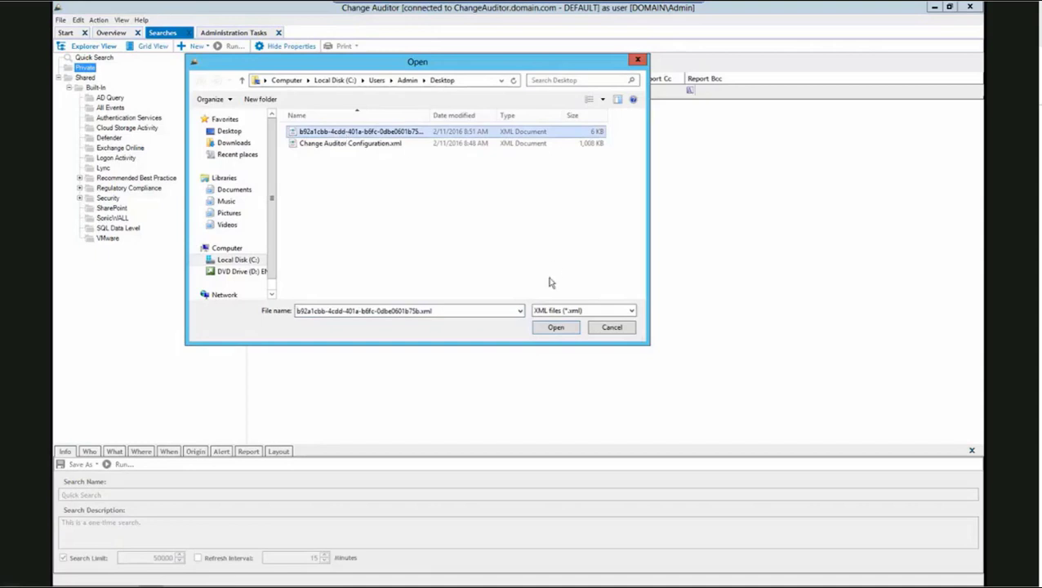
pyautogui.click(557, 329)
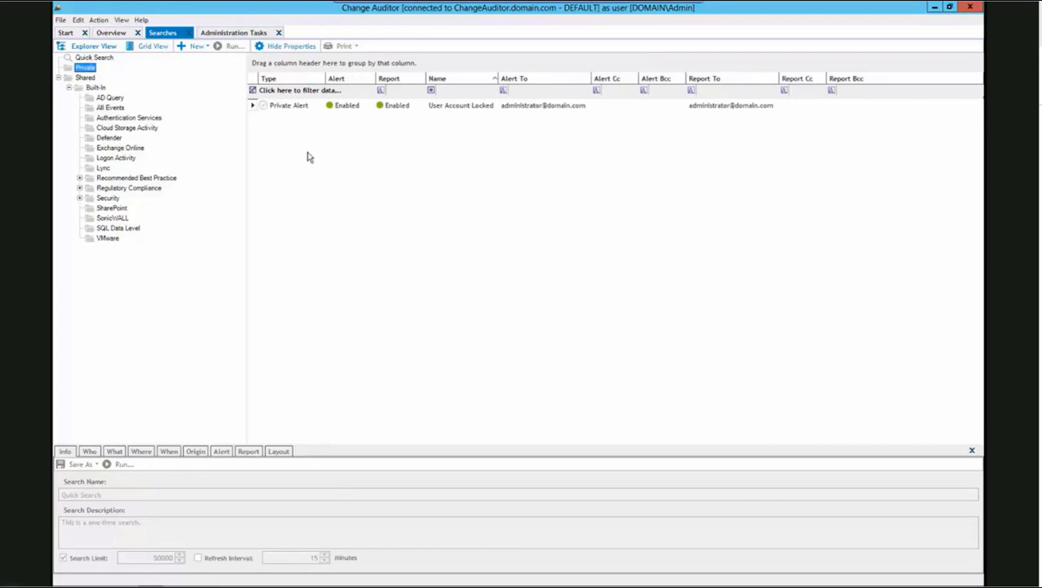
# Step: Check the restored alert's event criteria, email settings, and weekly Friday PDF report schedule
pyautogui.click(297, 114)
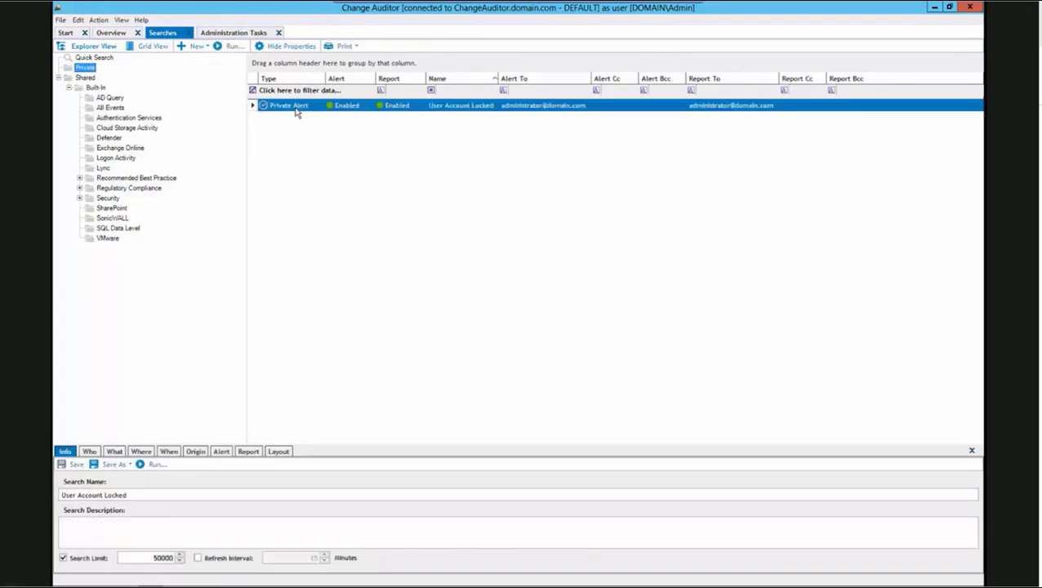
pyautogui.click(115, 452)
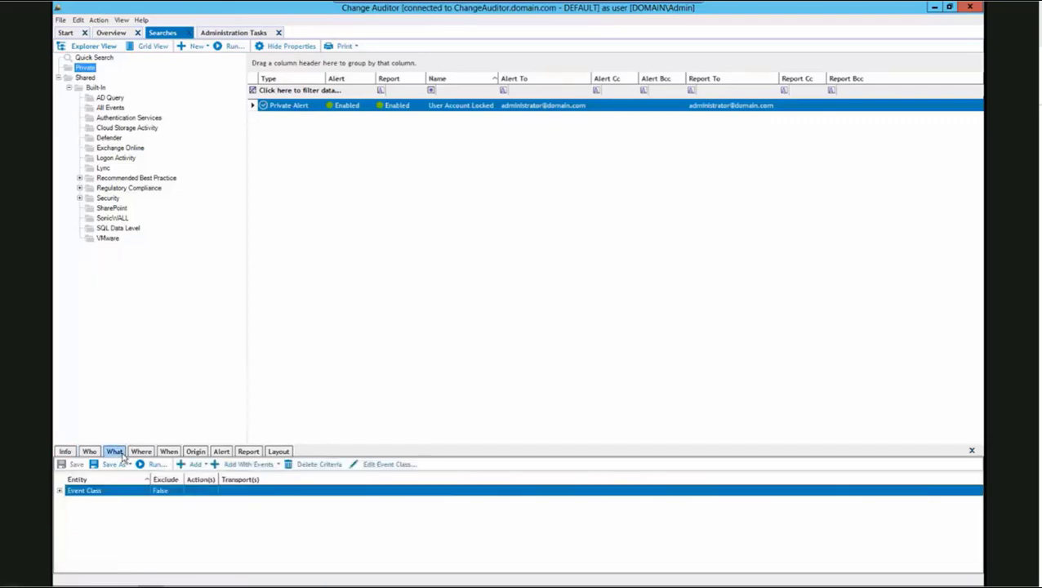
pyautogui.click(58, 491)
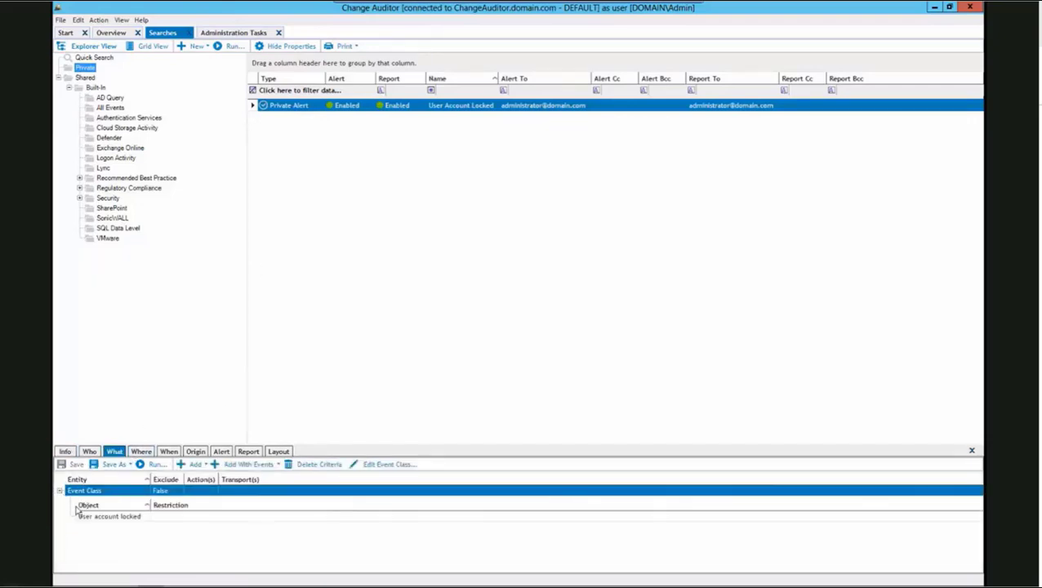
pyautogui.click(223, 454)
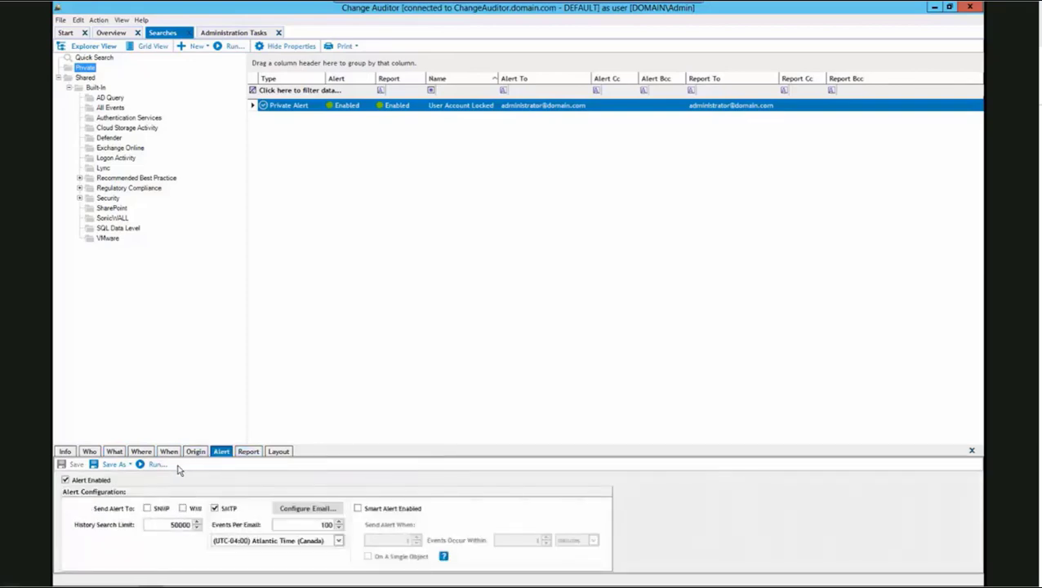
pyautogui.click(314, 507)
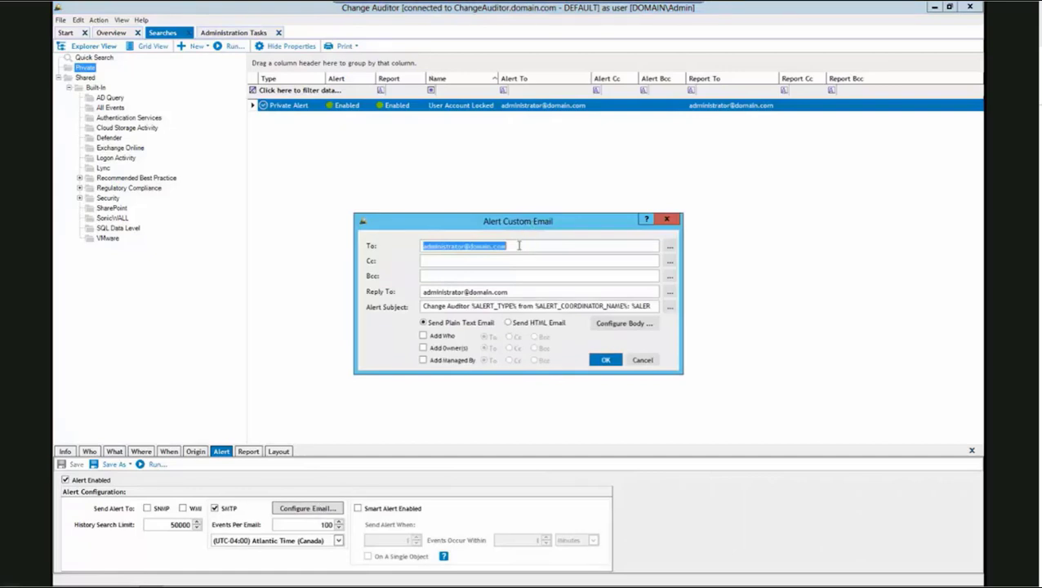
pyautogui.click(641, 360)
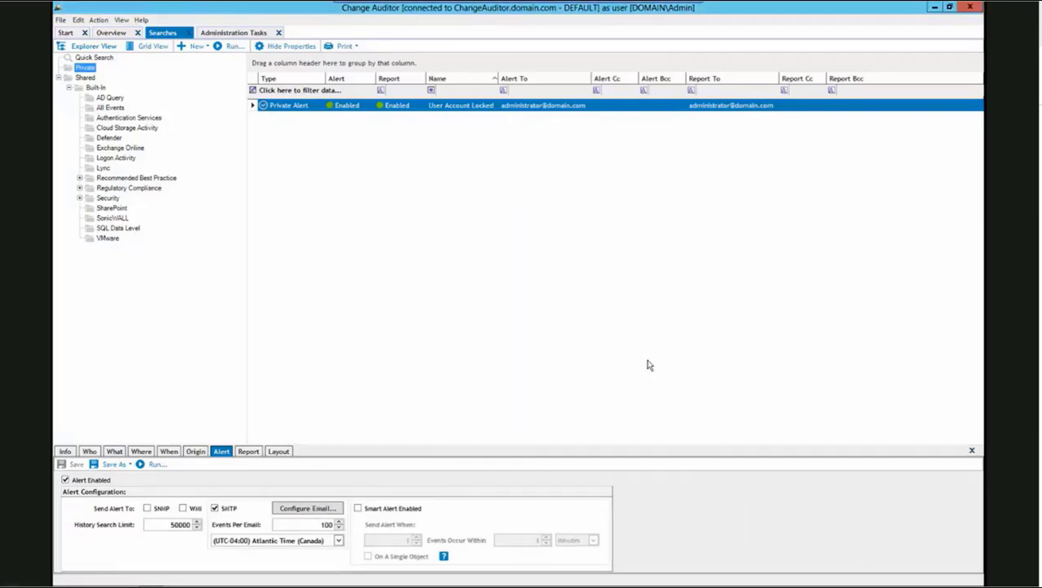
pyautogui.click(249, 453)
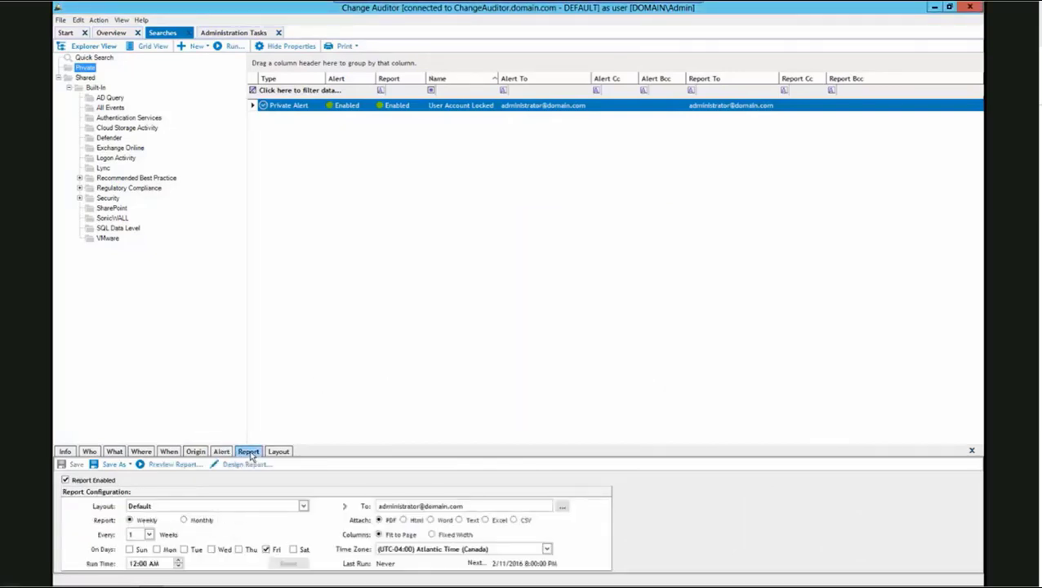